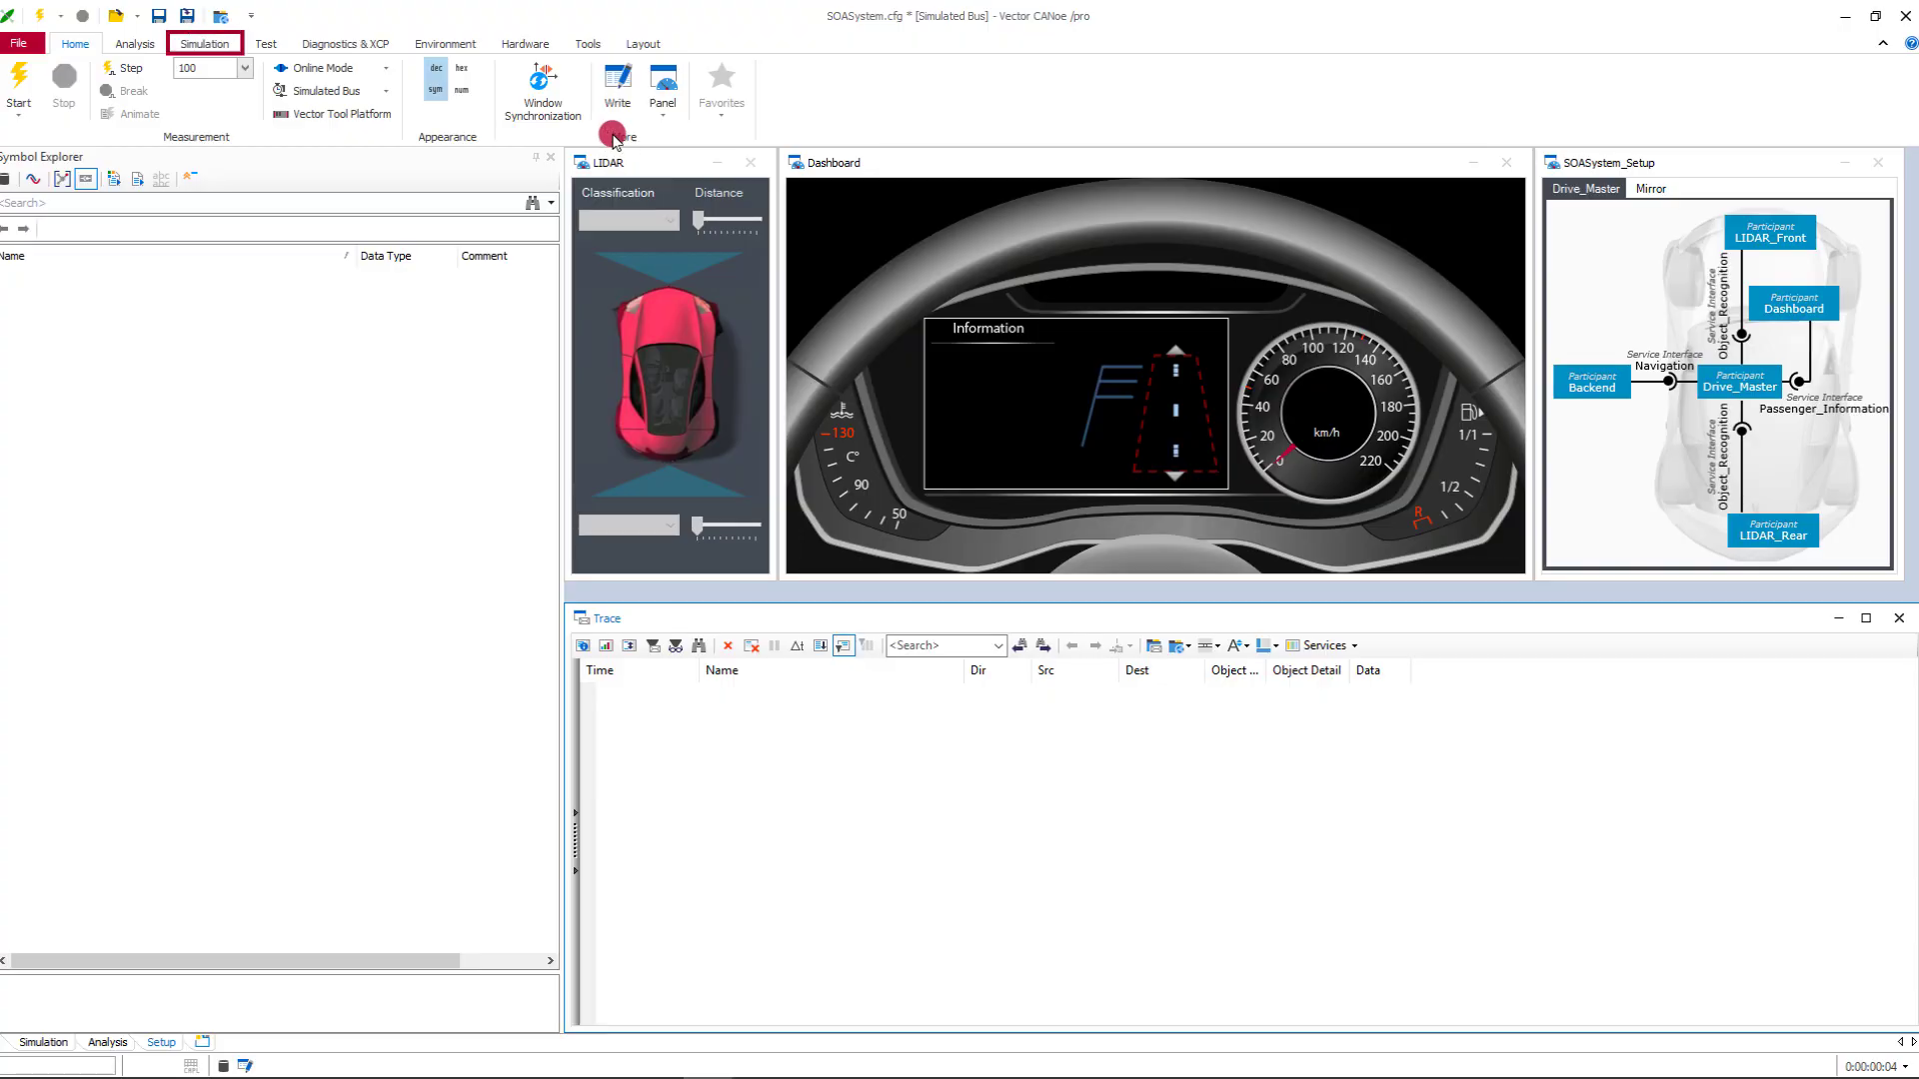
Open System and Communication Setup from the Simulation ribbon's Setup group
{"action": "left_click", "coordinate": [211, 46]}
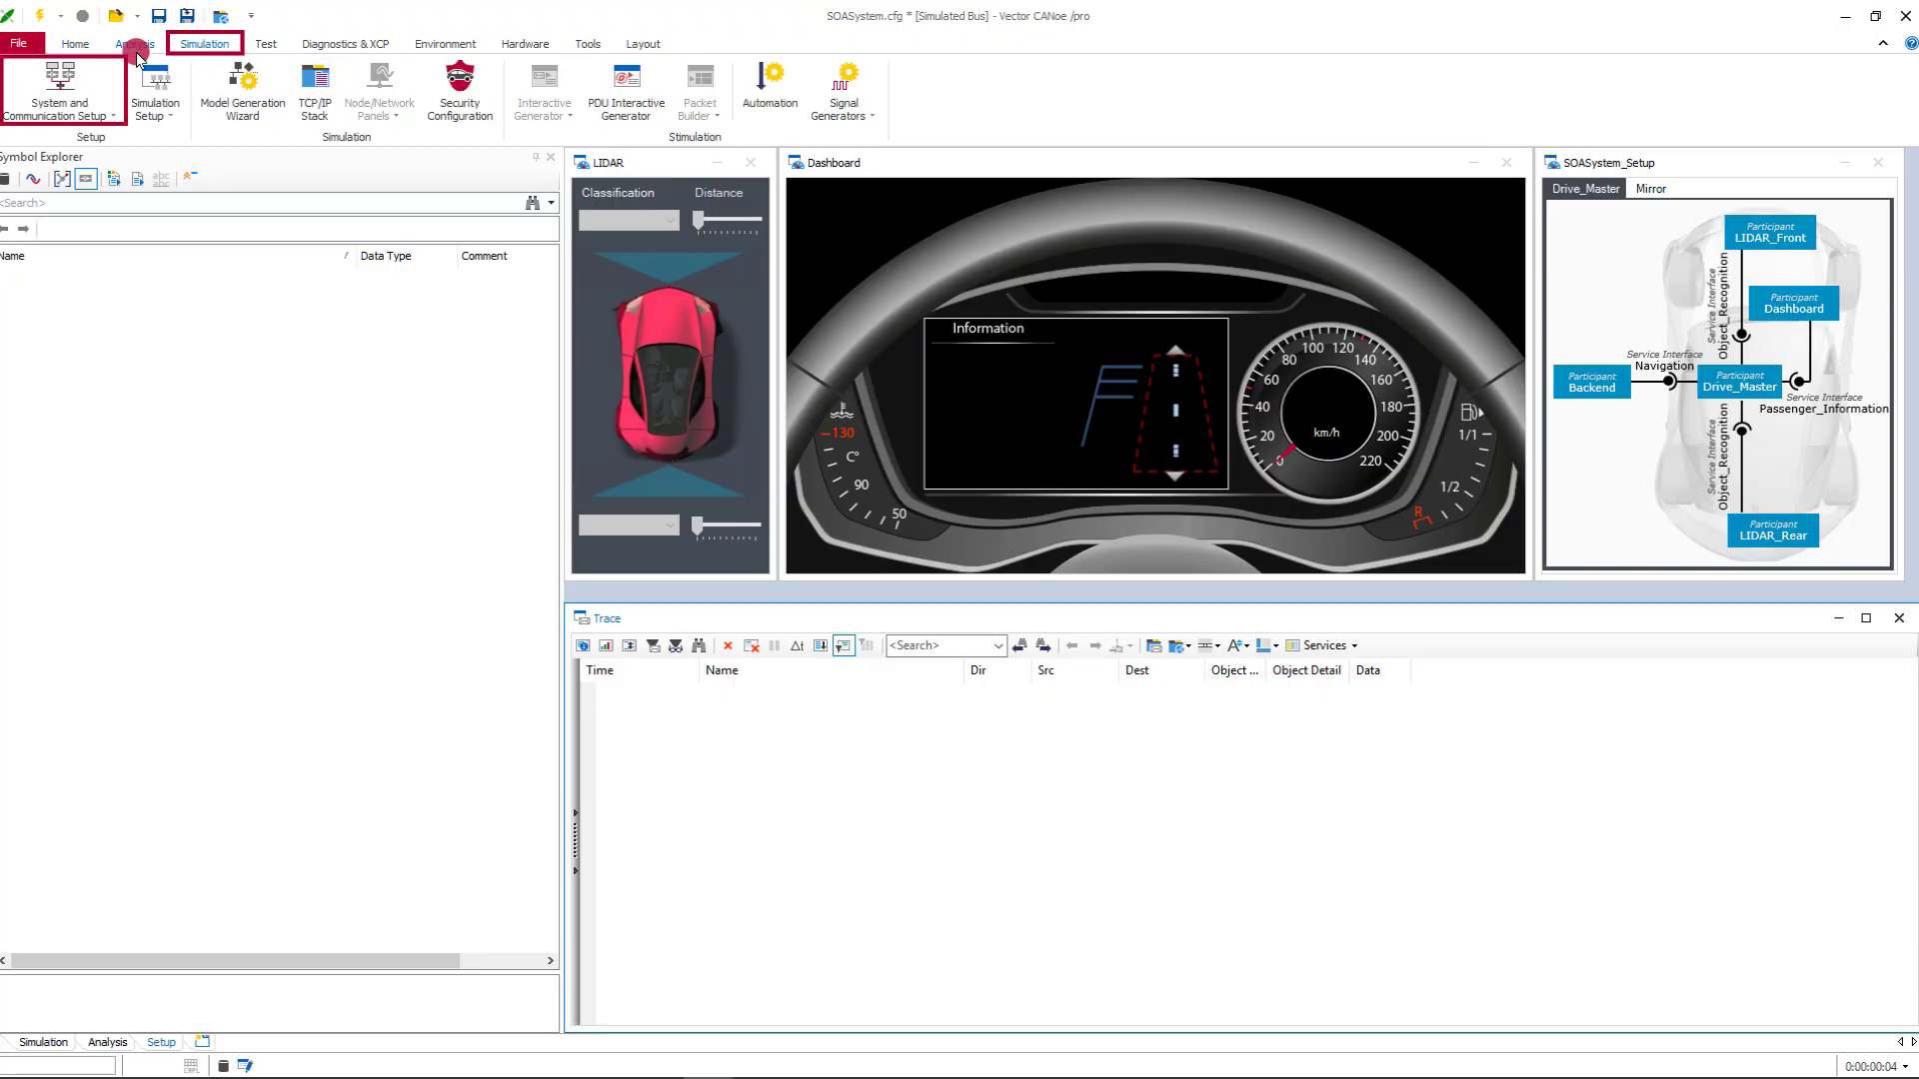
{"action": "left_click", "coordinate": [60, 85]}
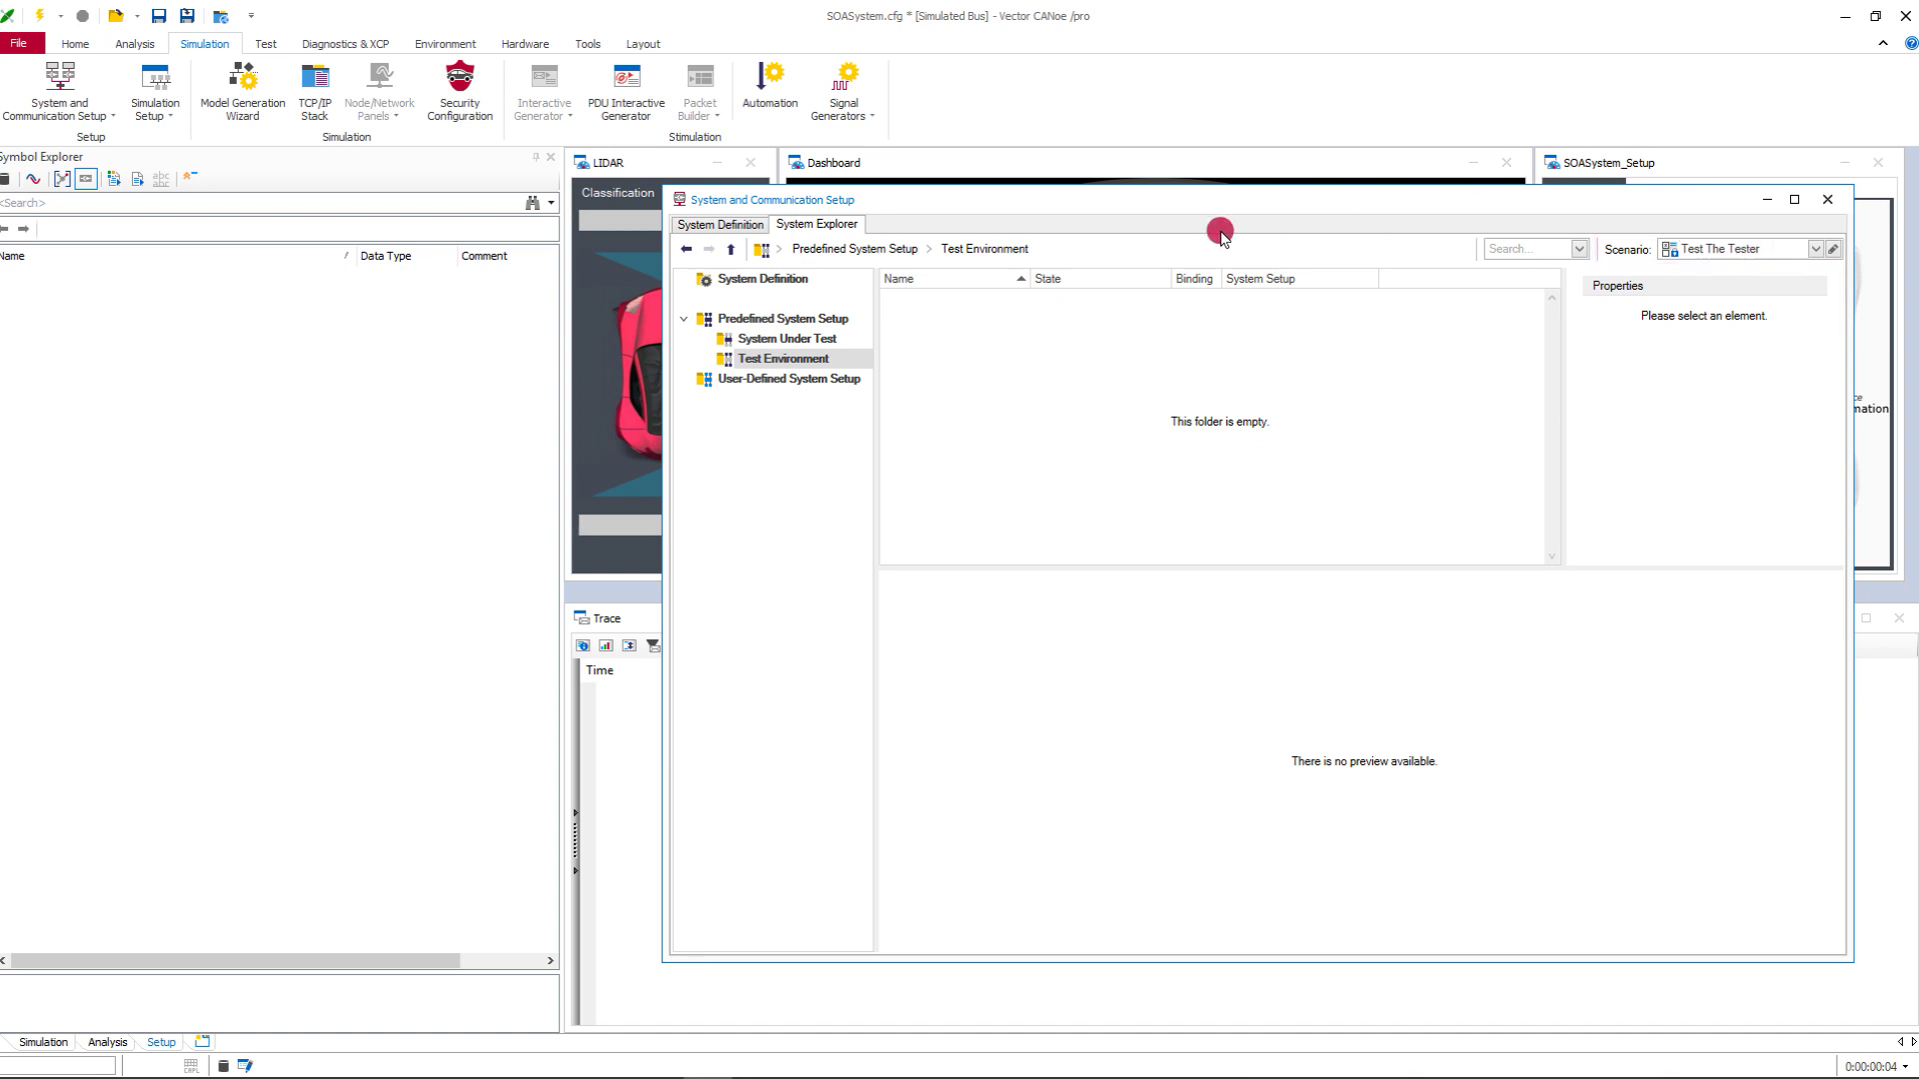
Import SOA_System.vCDL as a single data source on System Definition
{"action": "left_click", "coordinate": [733, 224]}
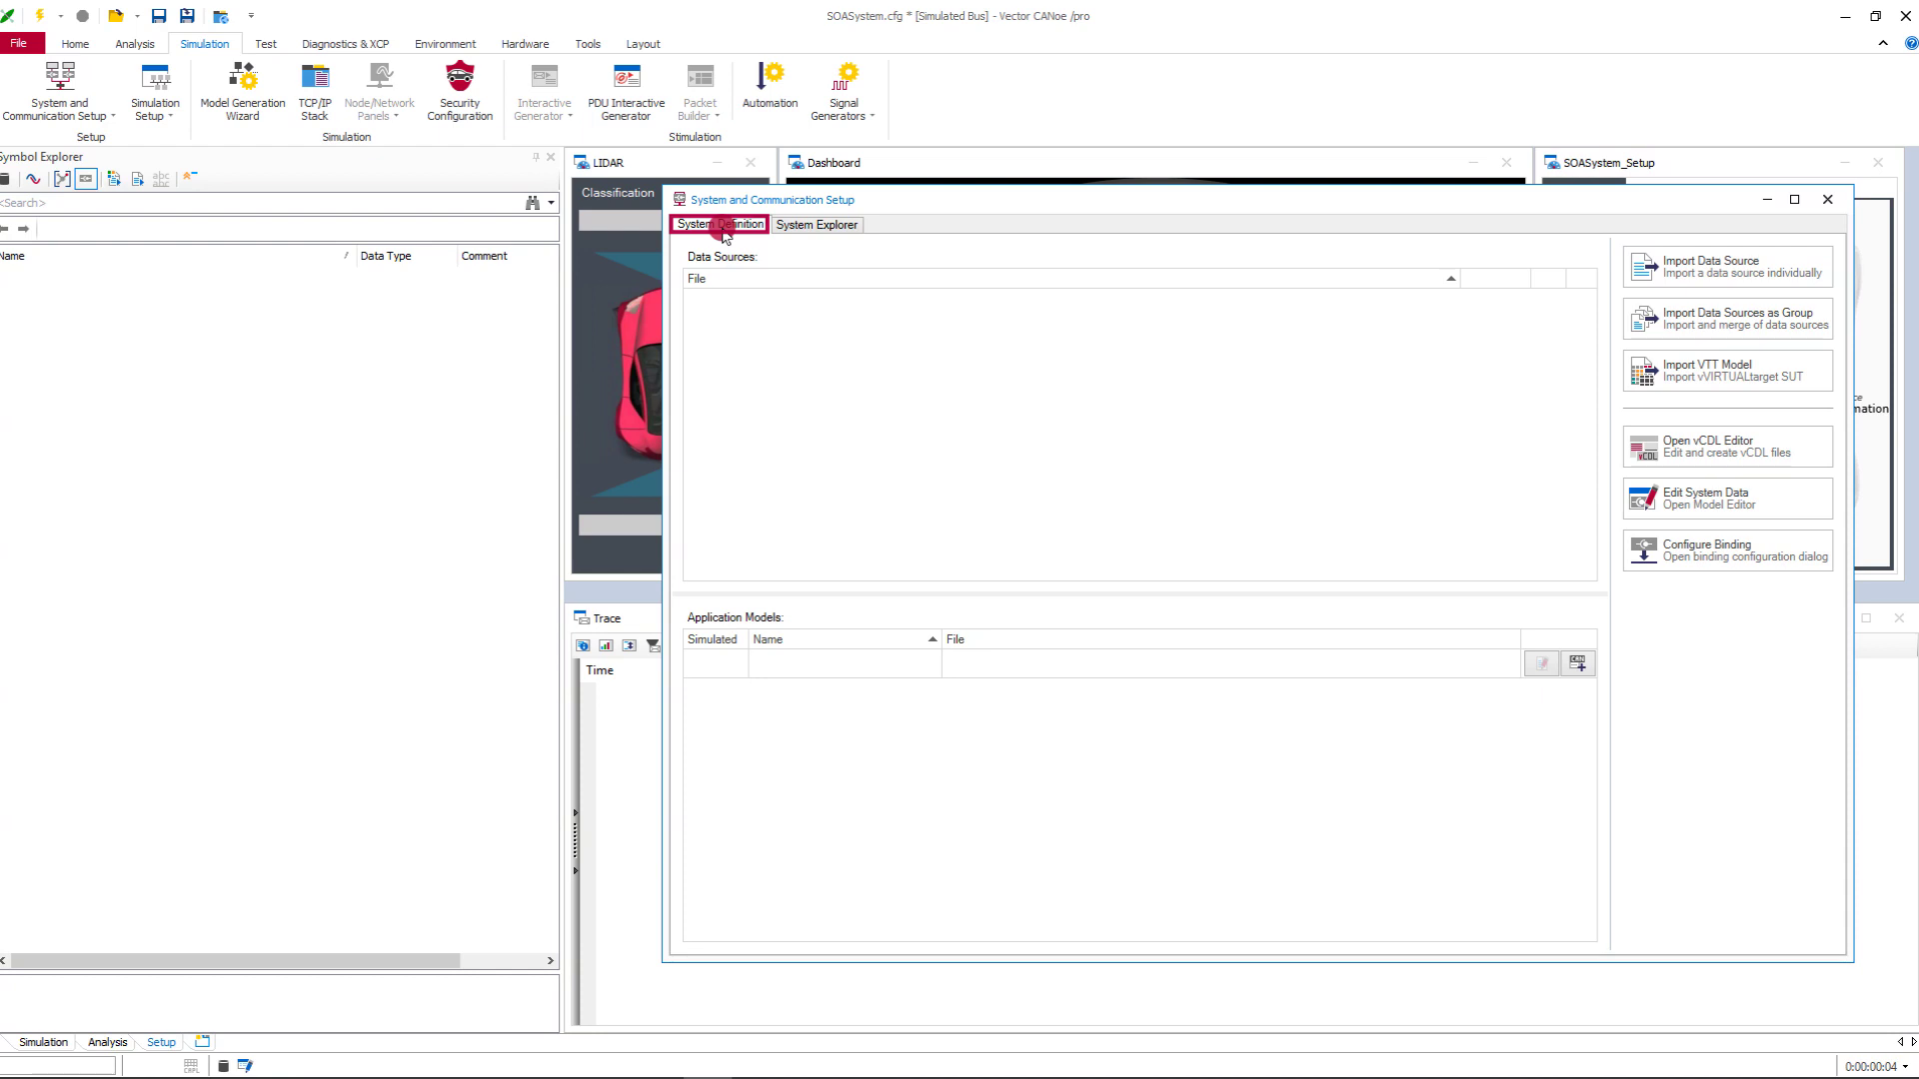
{"action": "left_click", "coordinate": [1671, 265]}
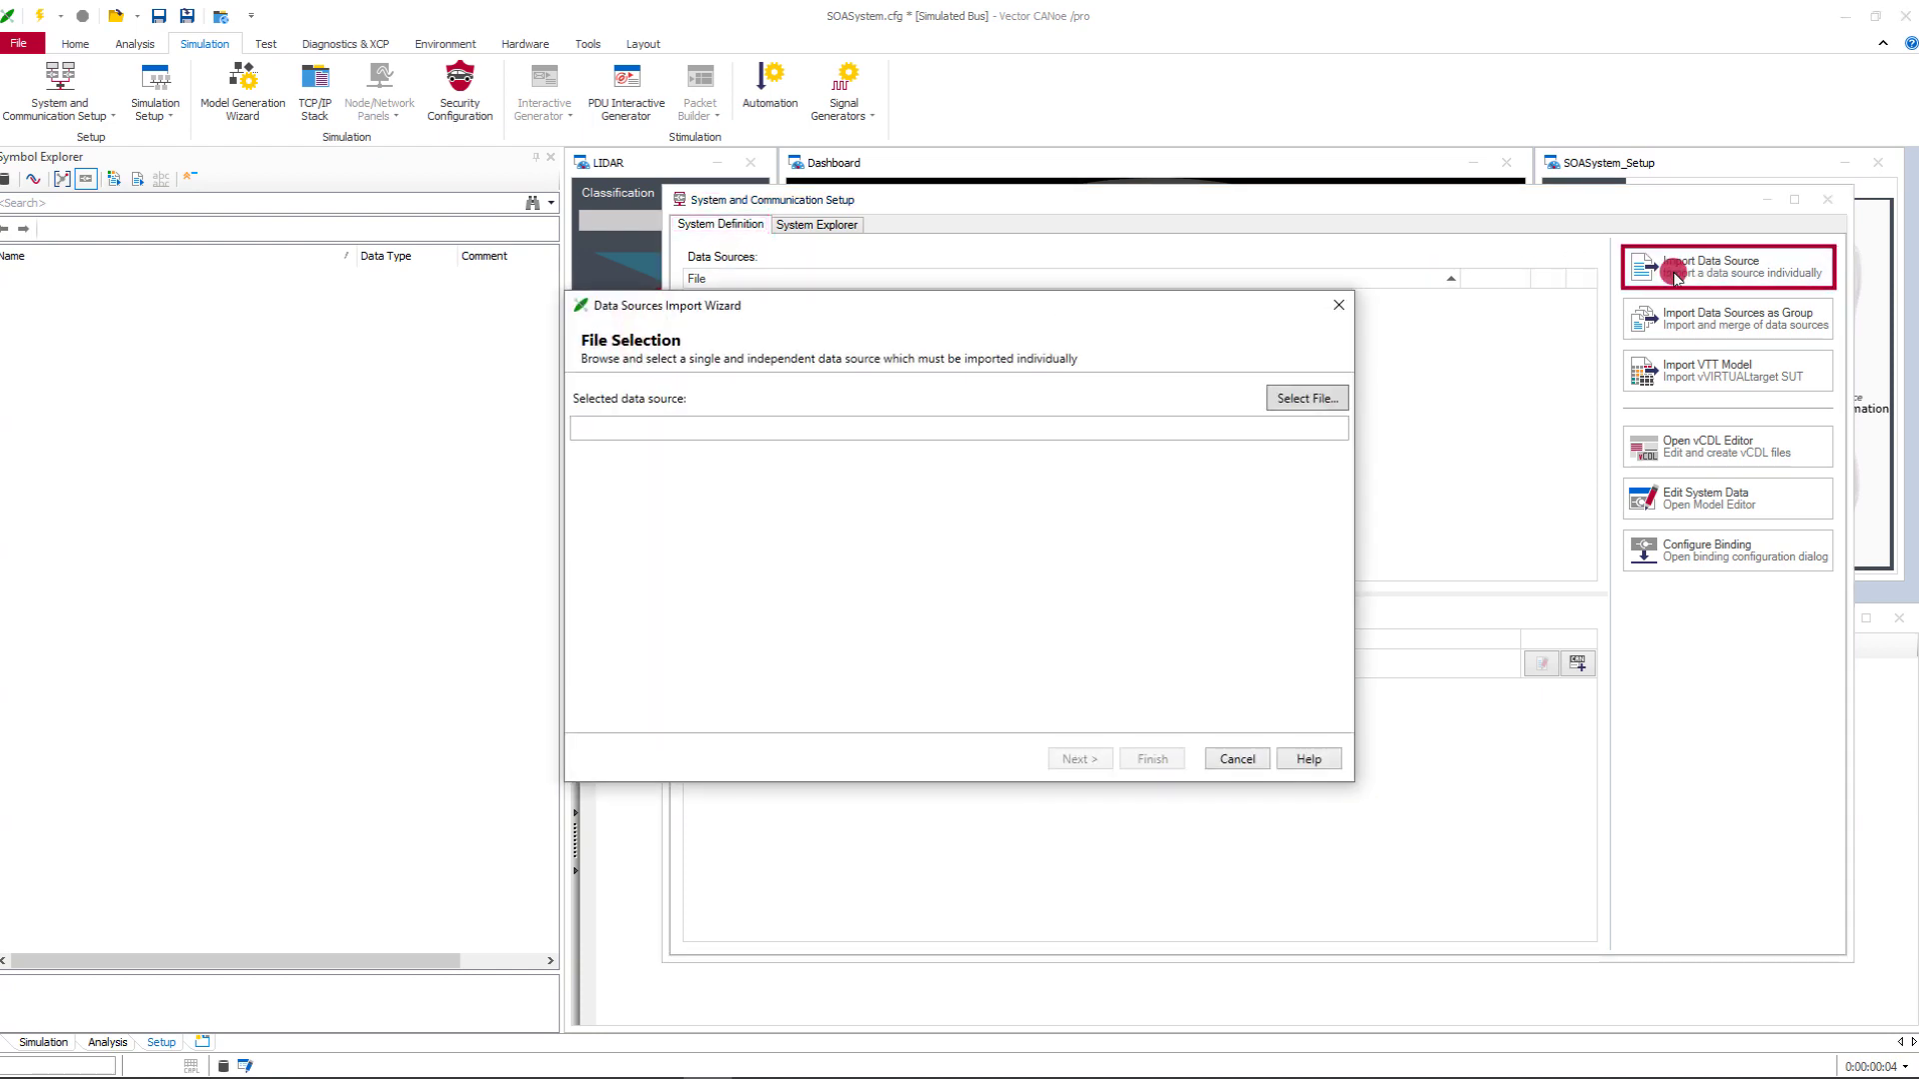
{"action": "left_click", "coordinate": [1321, 398]}
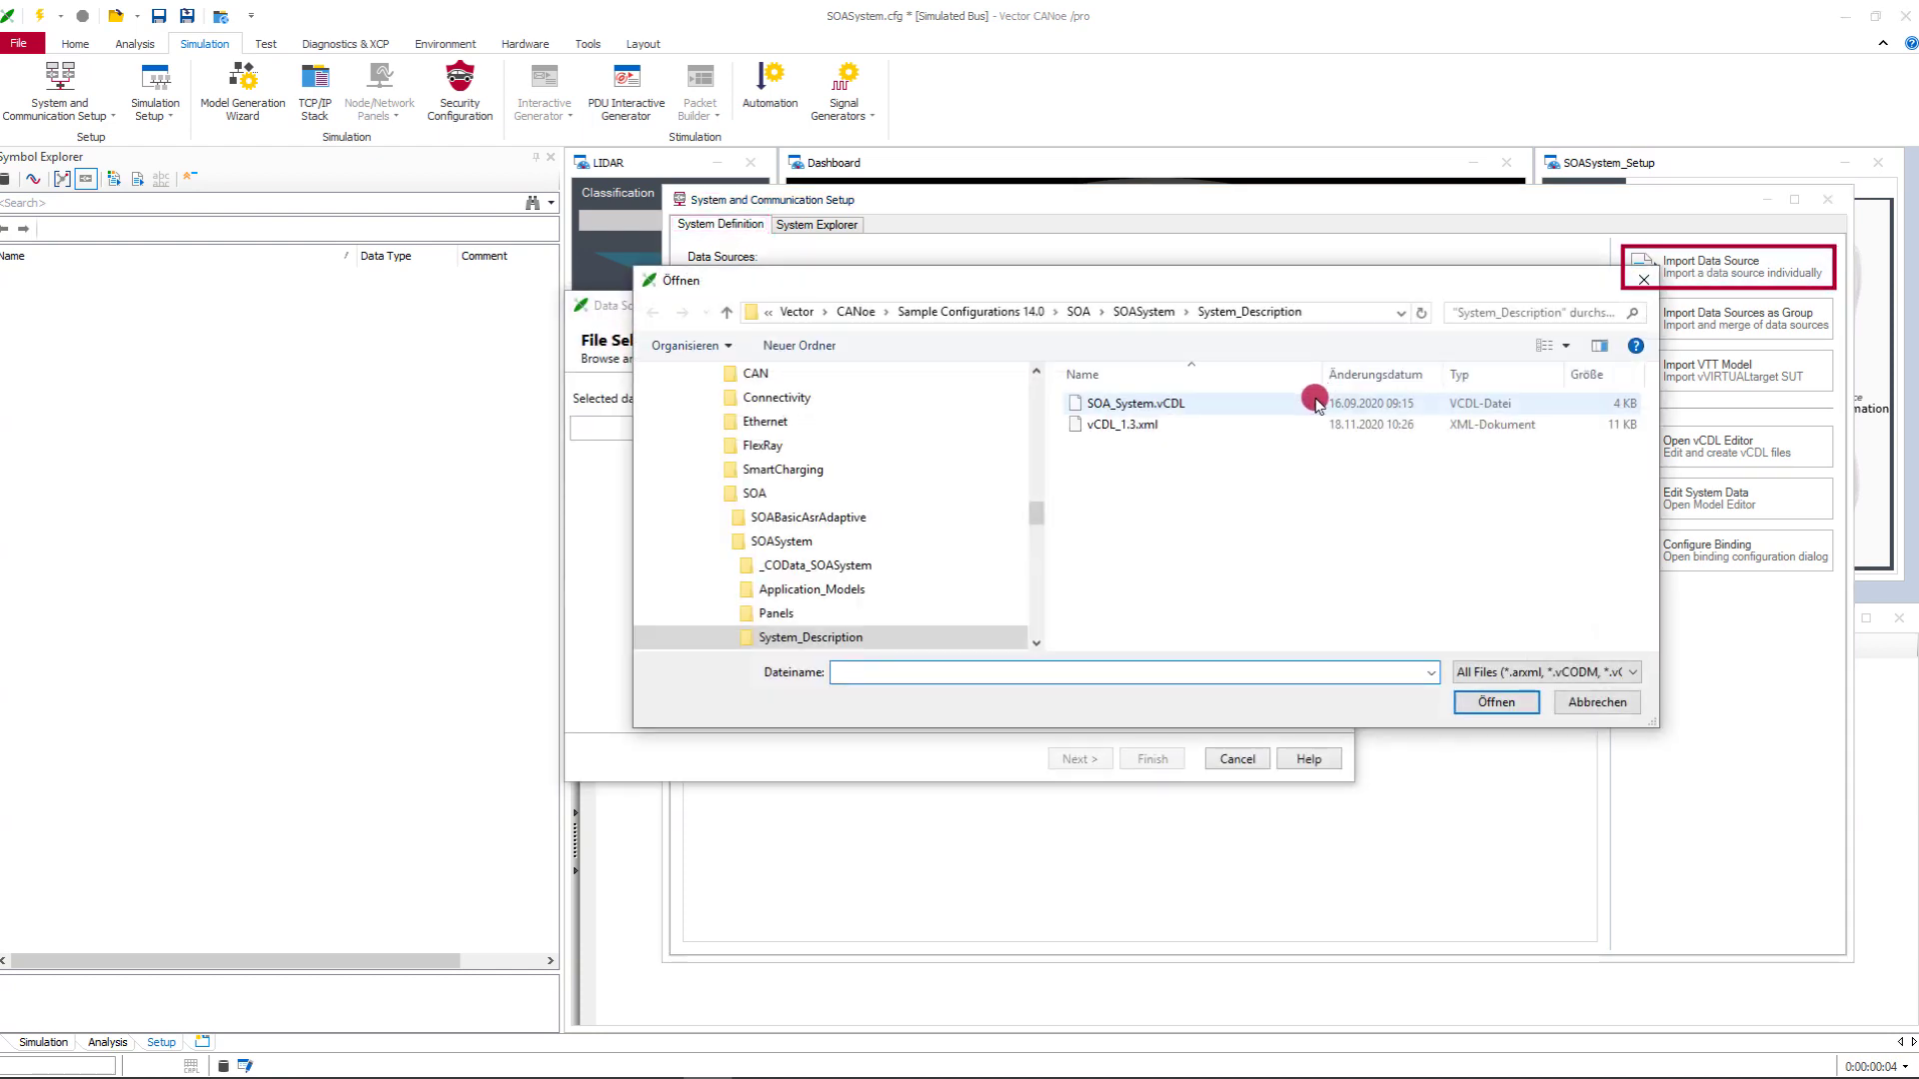
{"action": "double_click", "coordinate": [1321, 396]}
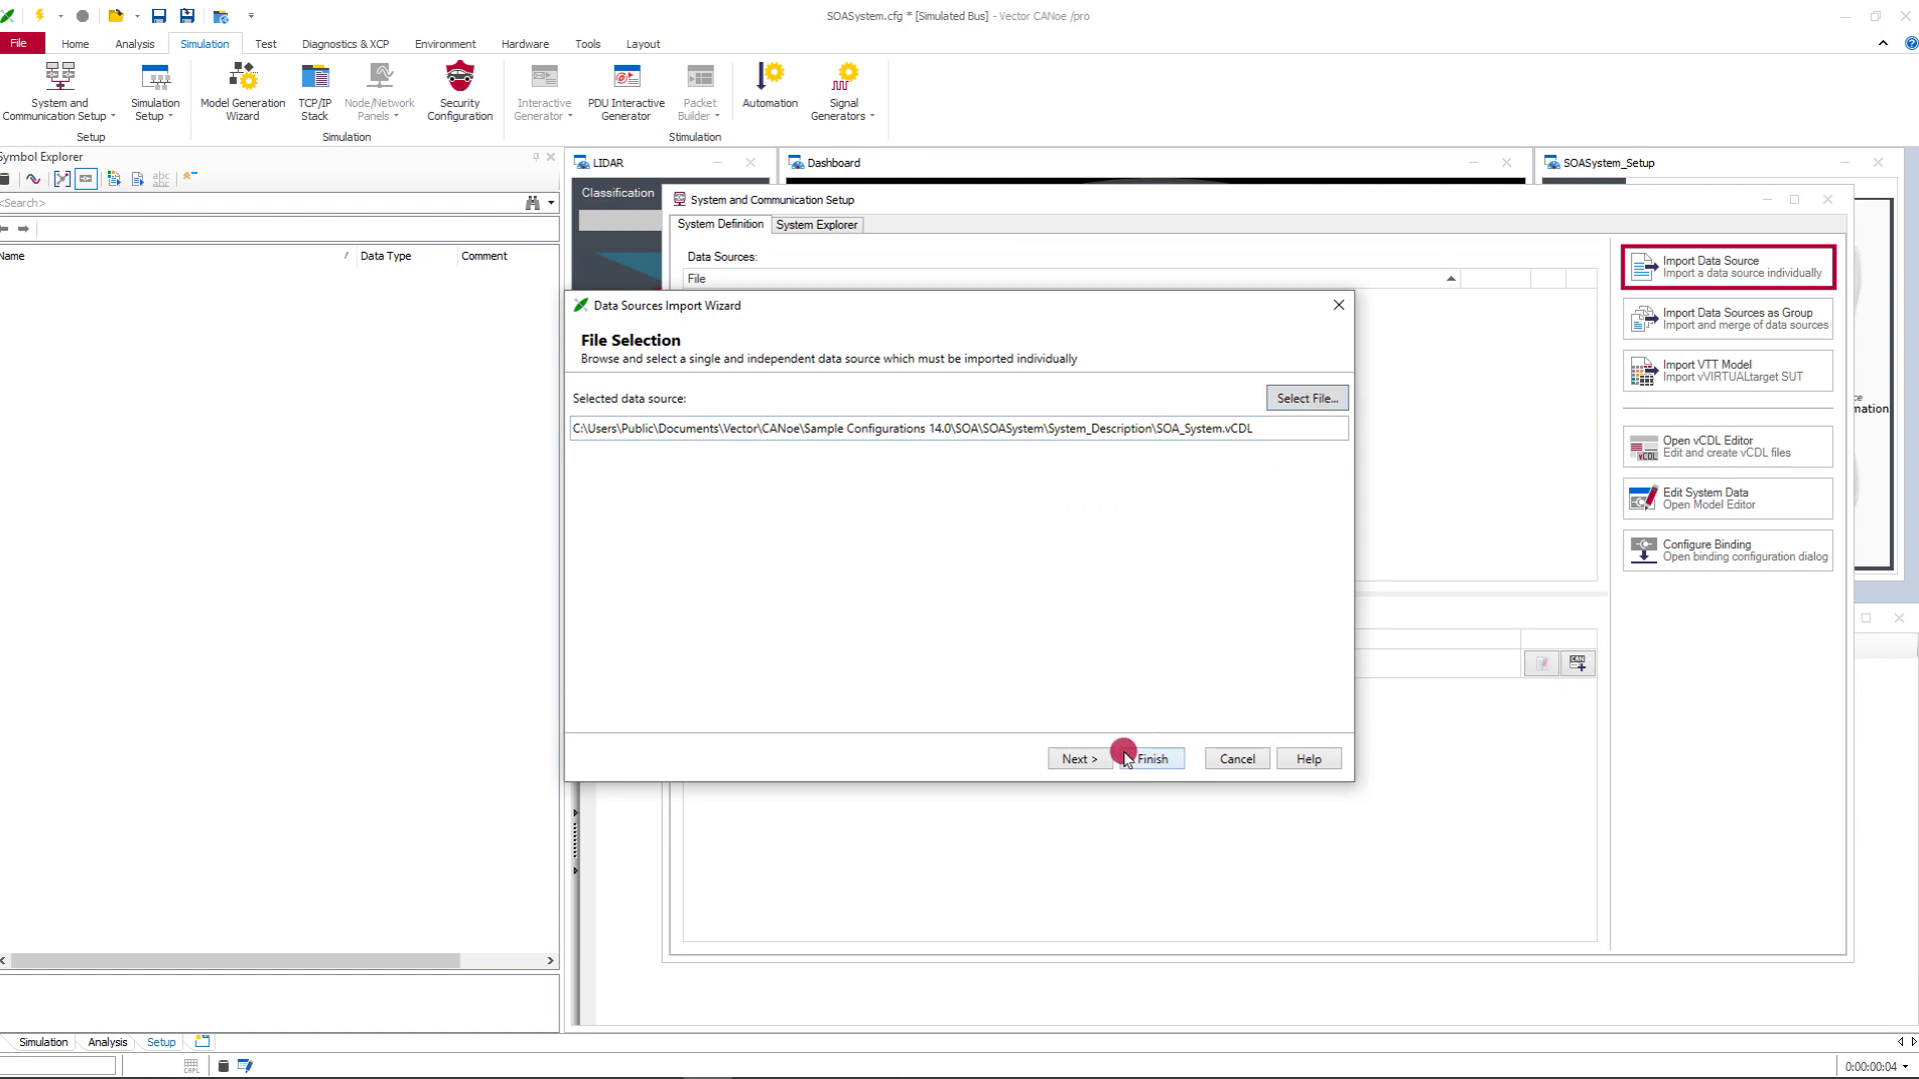
{"action": "left_click", "coordinate": [1077, 762]}
{"action": "left_click", "coordinate": [1077, 765]}
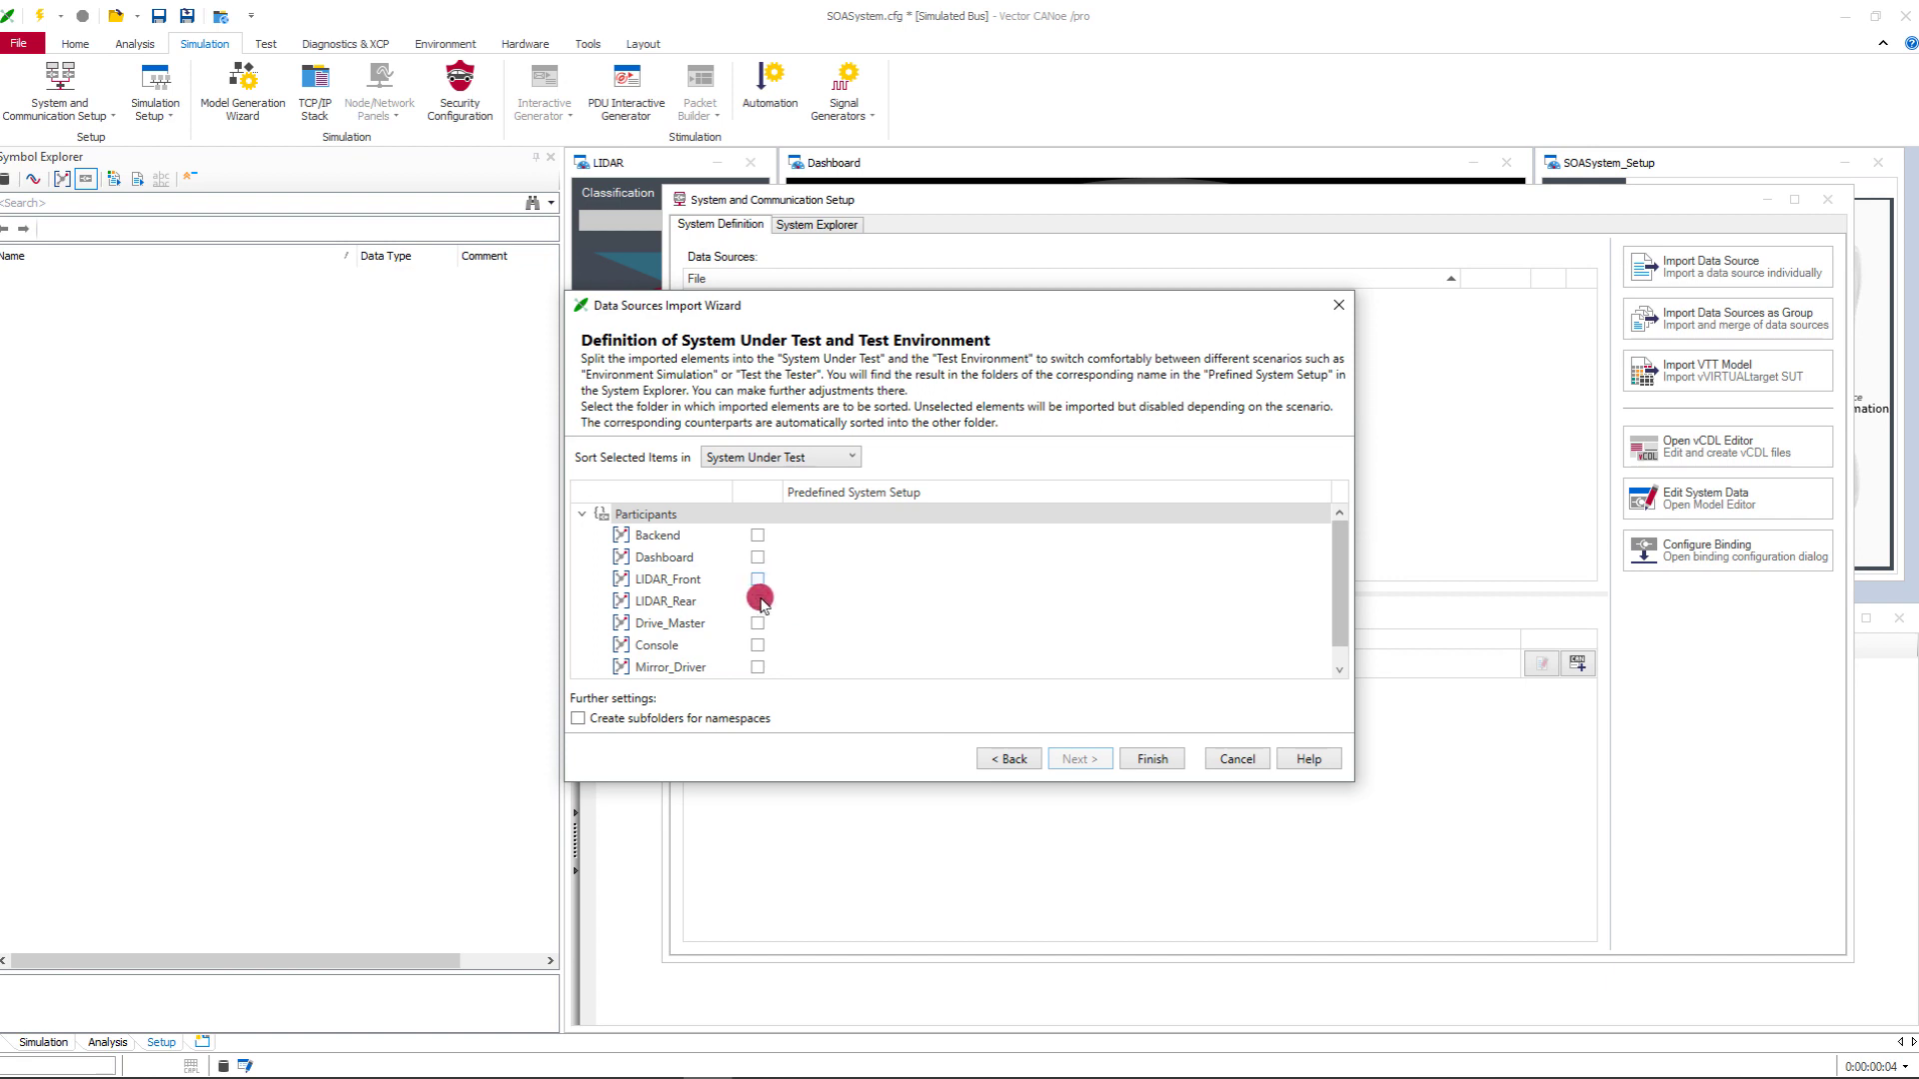
Assign LIDAR_Rear and LIDAR_Front to the System Under Test, with namespace subfolders enabled
{"action": "left_click", "coordinate": [757, 596]}
{"action": "left_click", "coordinate": [758, 578]}
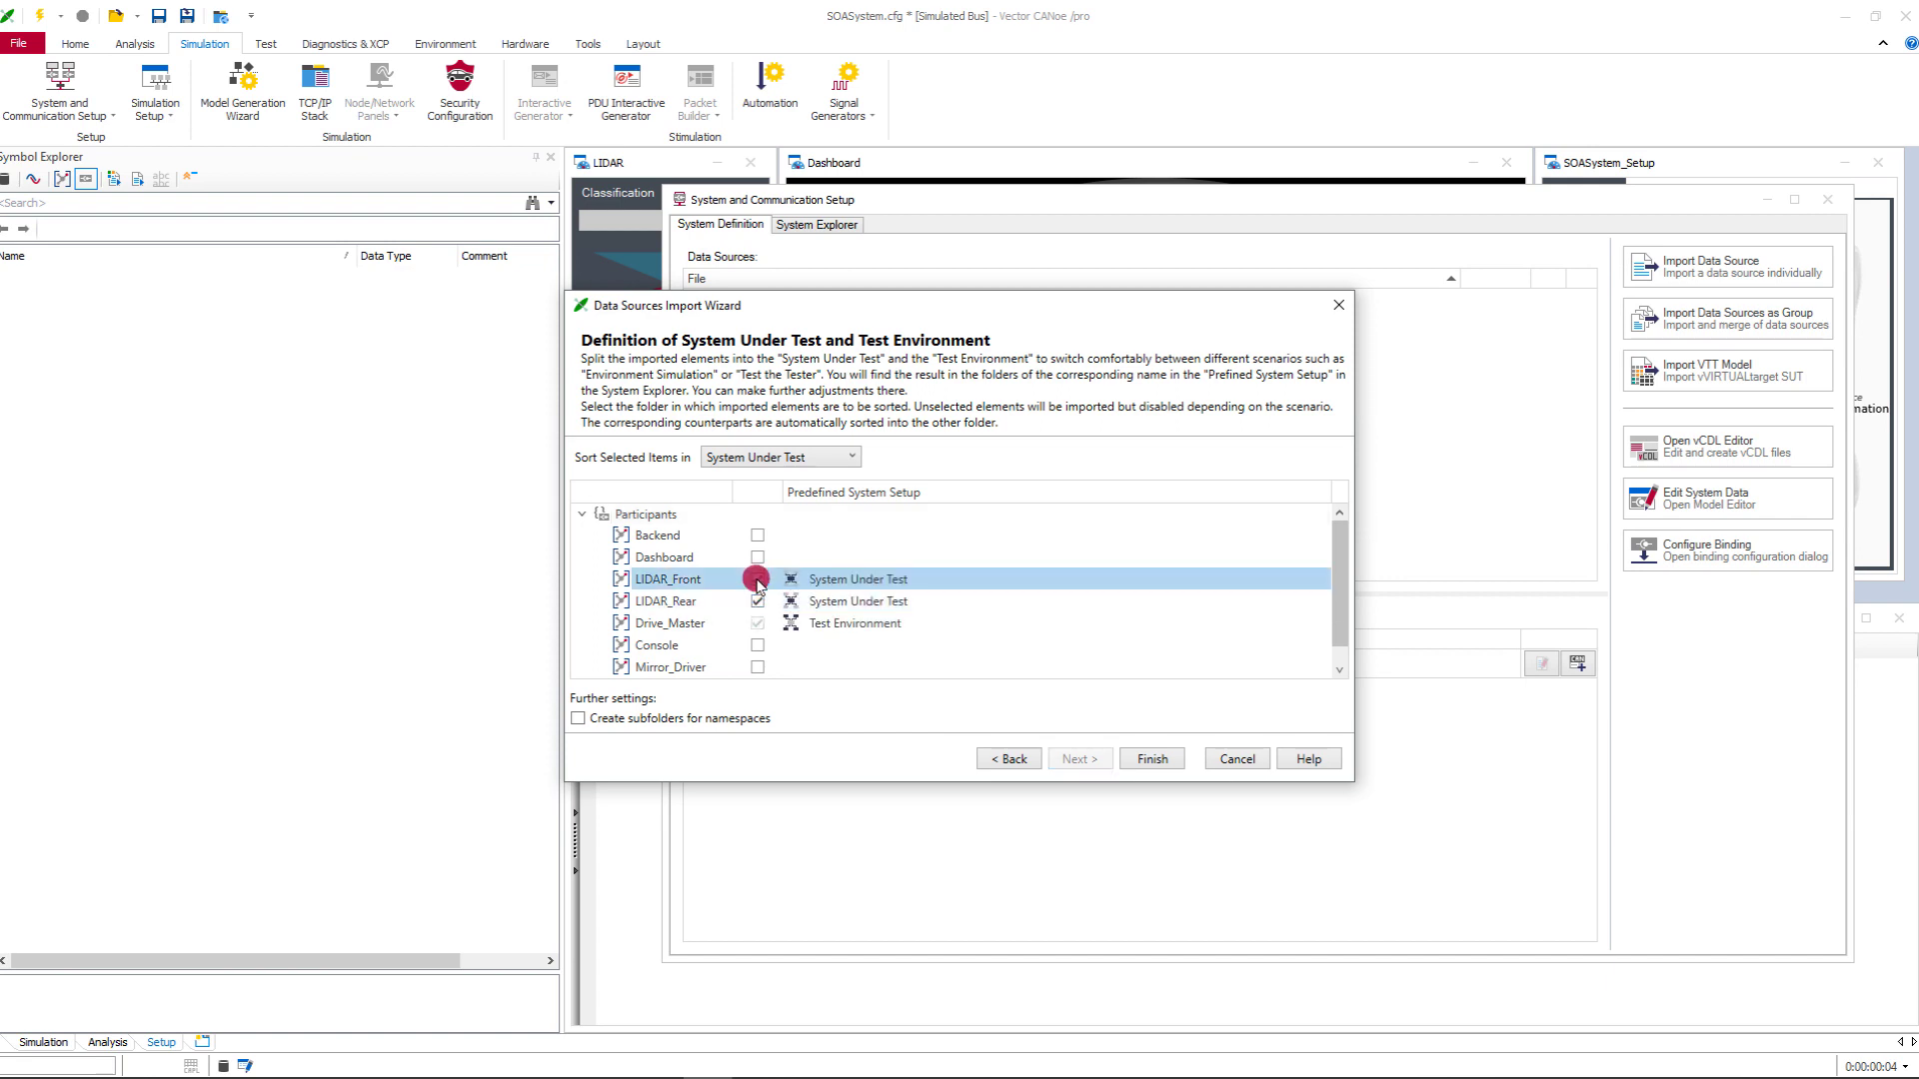
{"action": "left_click", "coordinate": [610, 720]}
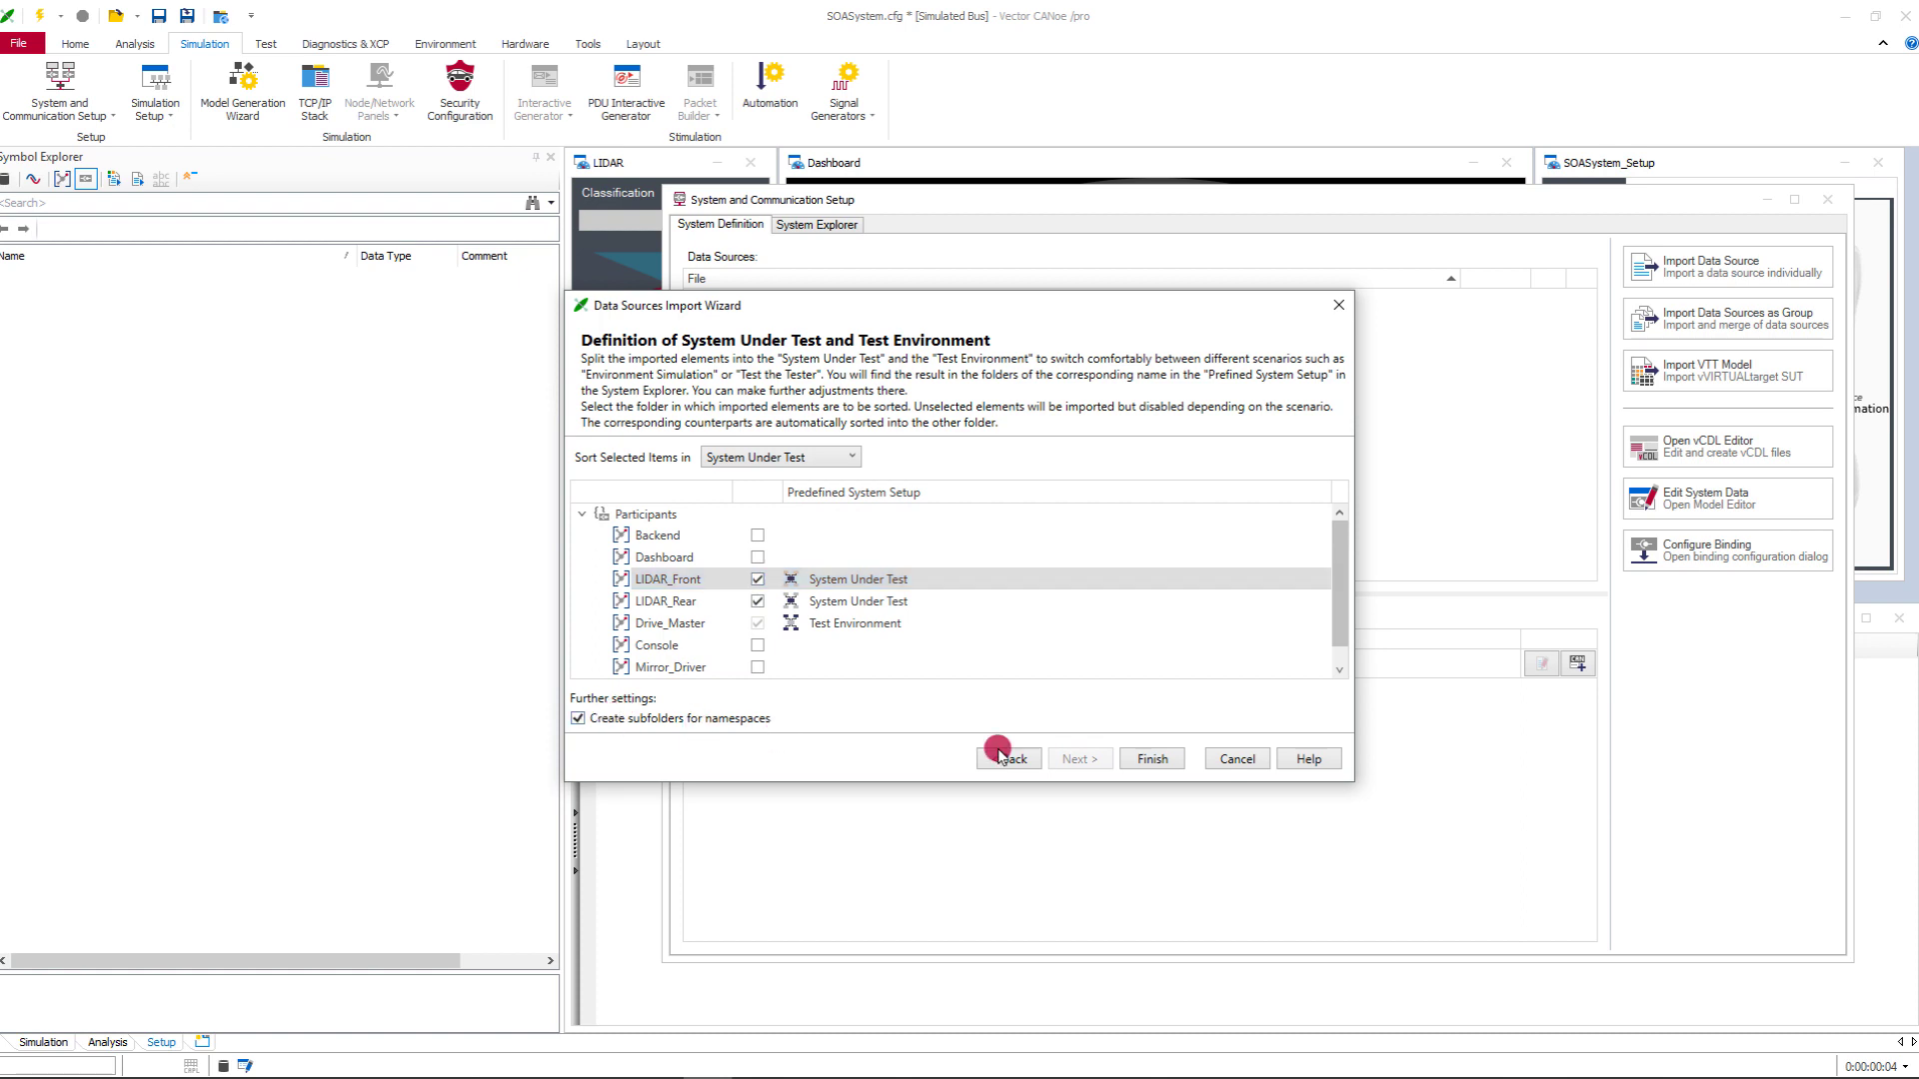
Finish the import and add Dashboard.cs, Drive_Master.cs and Start_Values.cs as application models
{"action": "left_click", "coordinate": [1155, 760]}
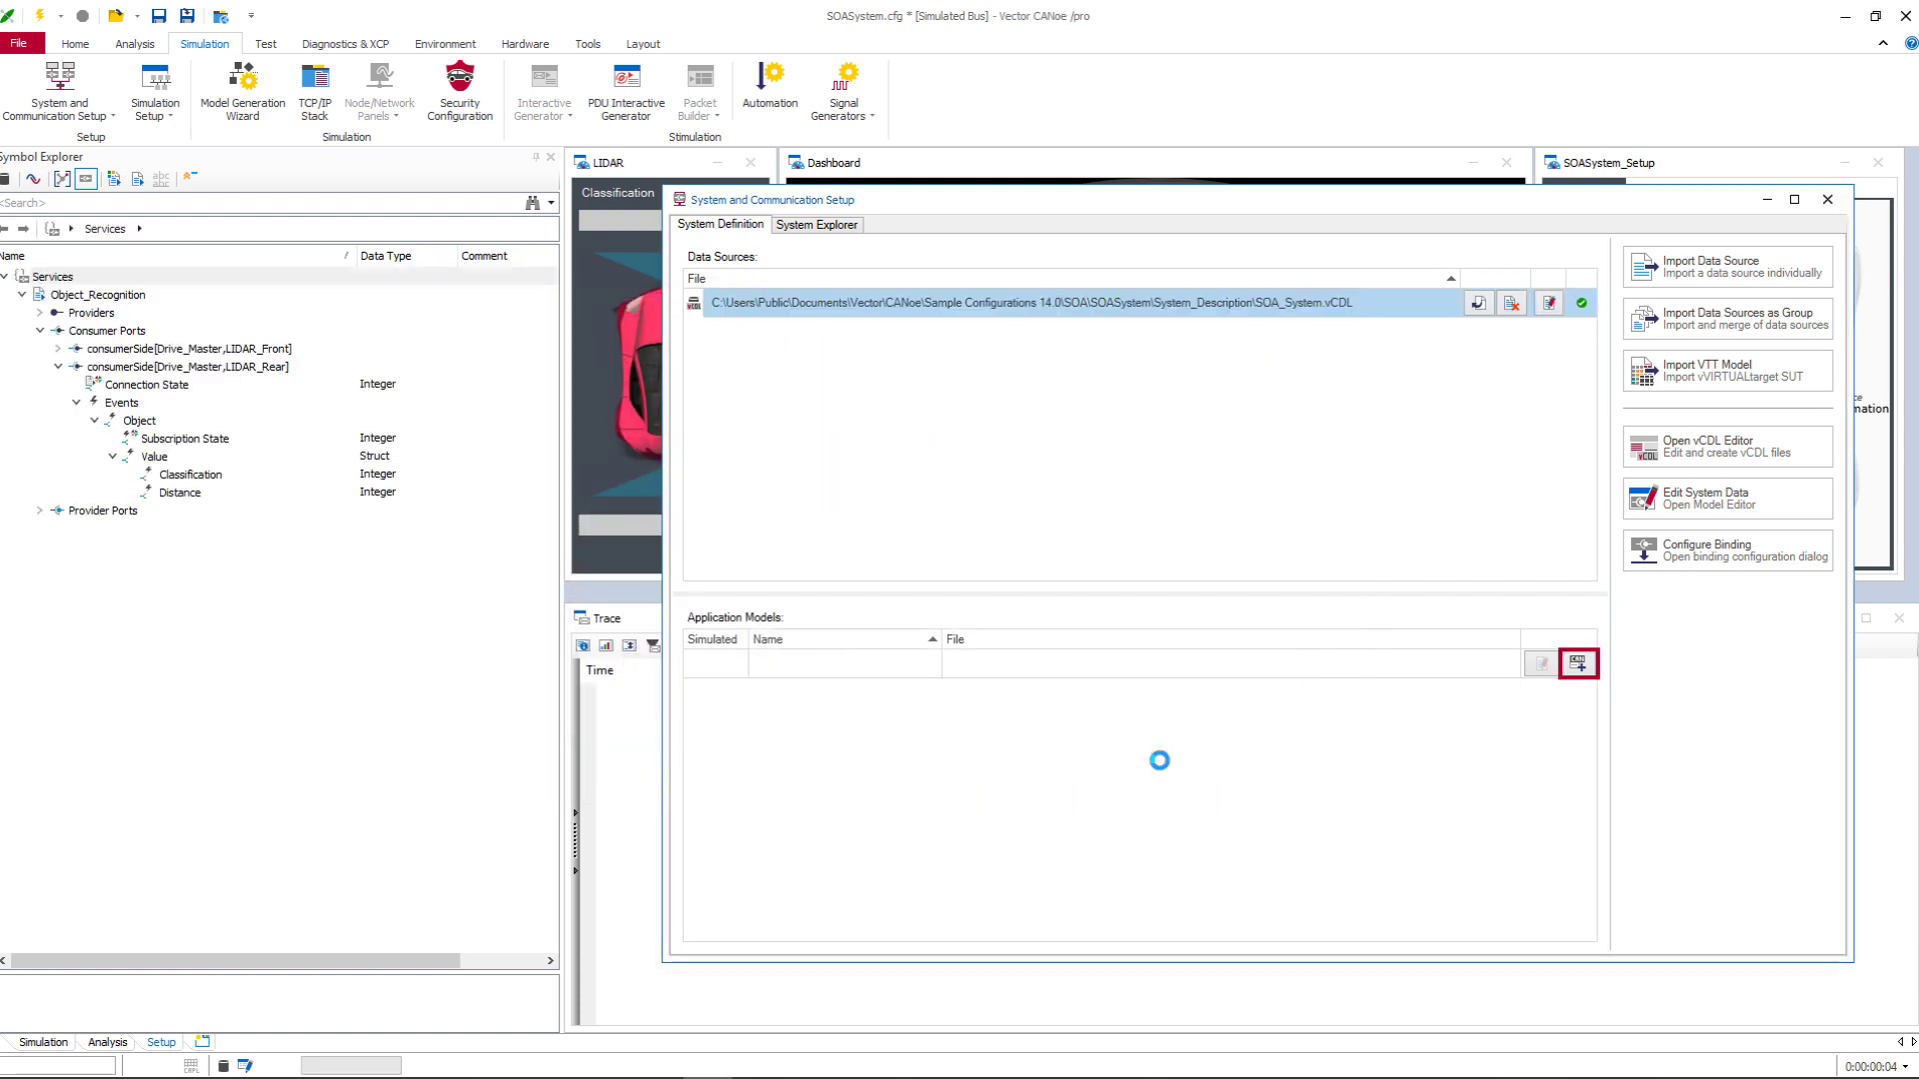
{"action": "left_click", "coordinate": [1579, 664]}
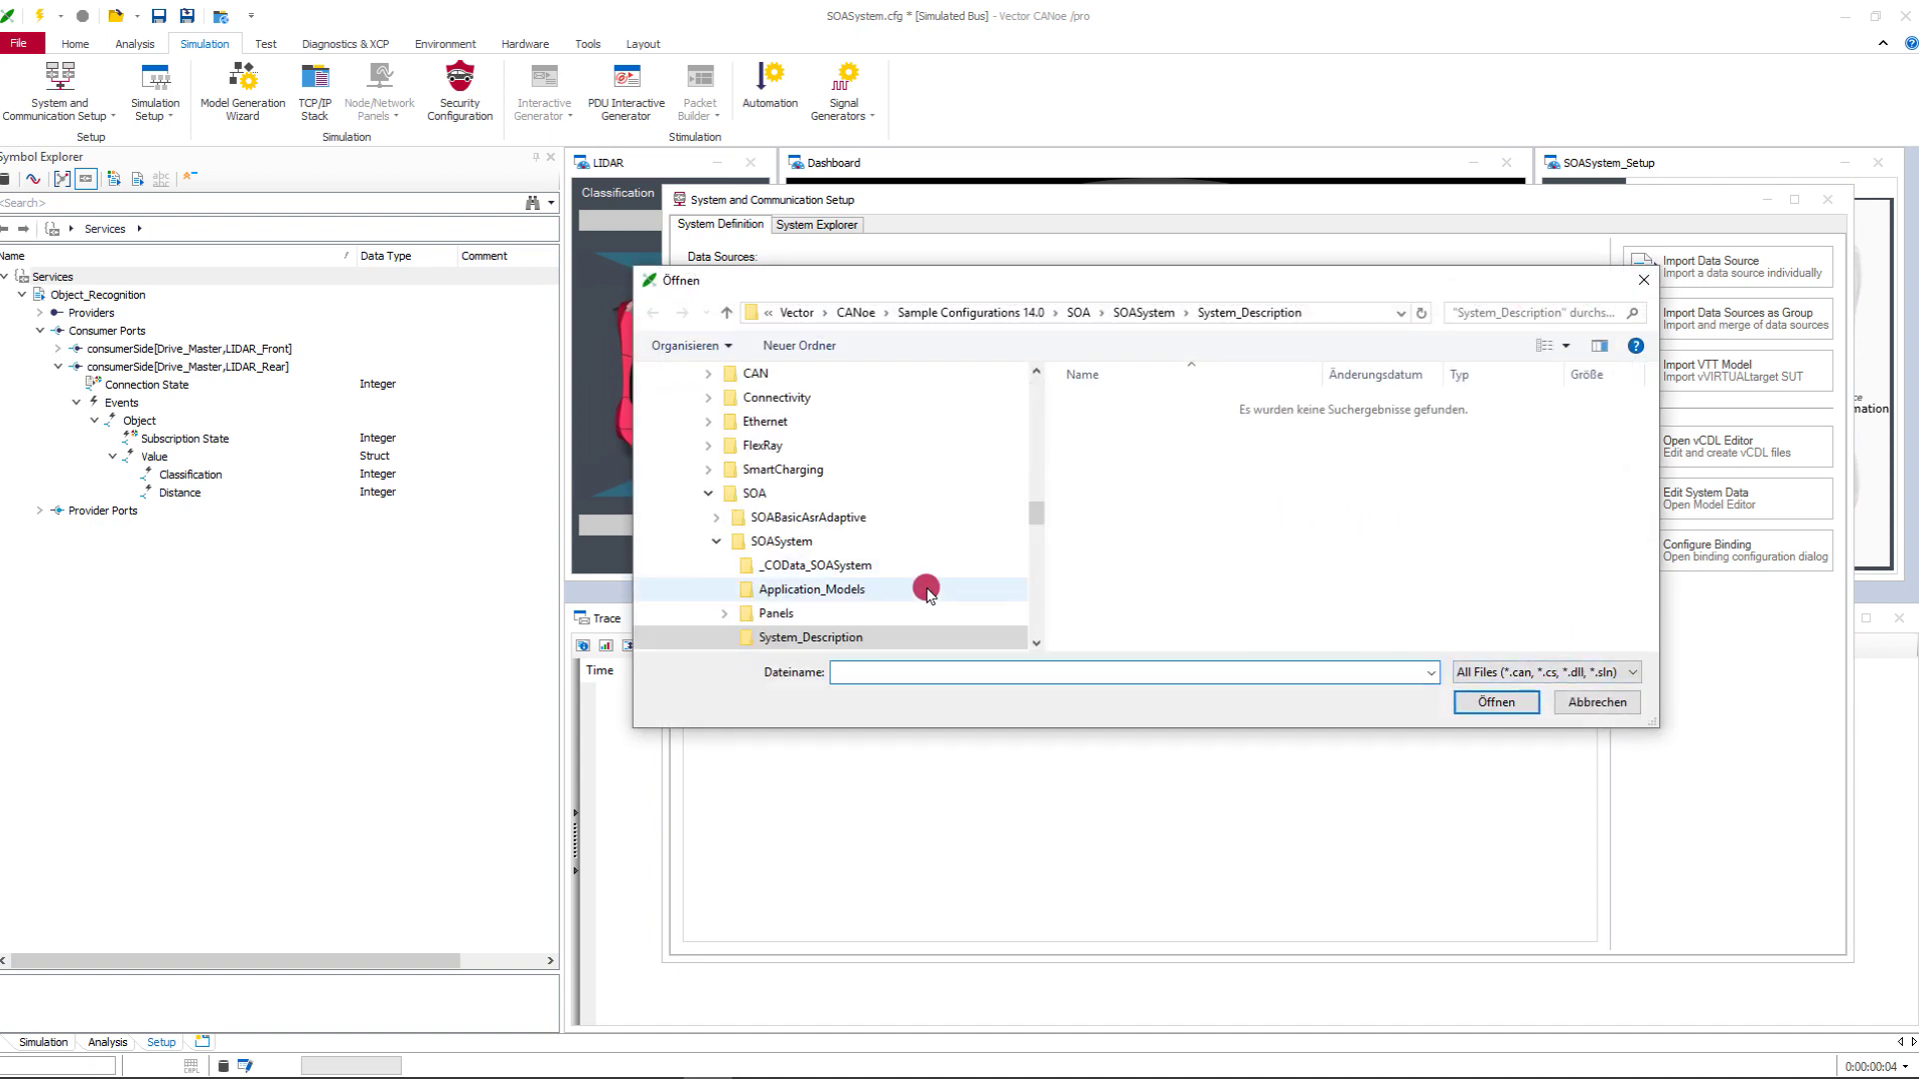
{"action": "left_click", "coordinate": [918, 588]}
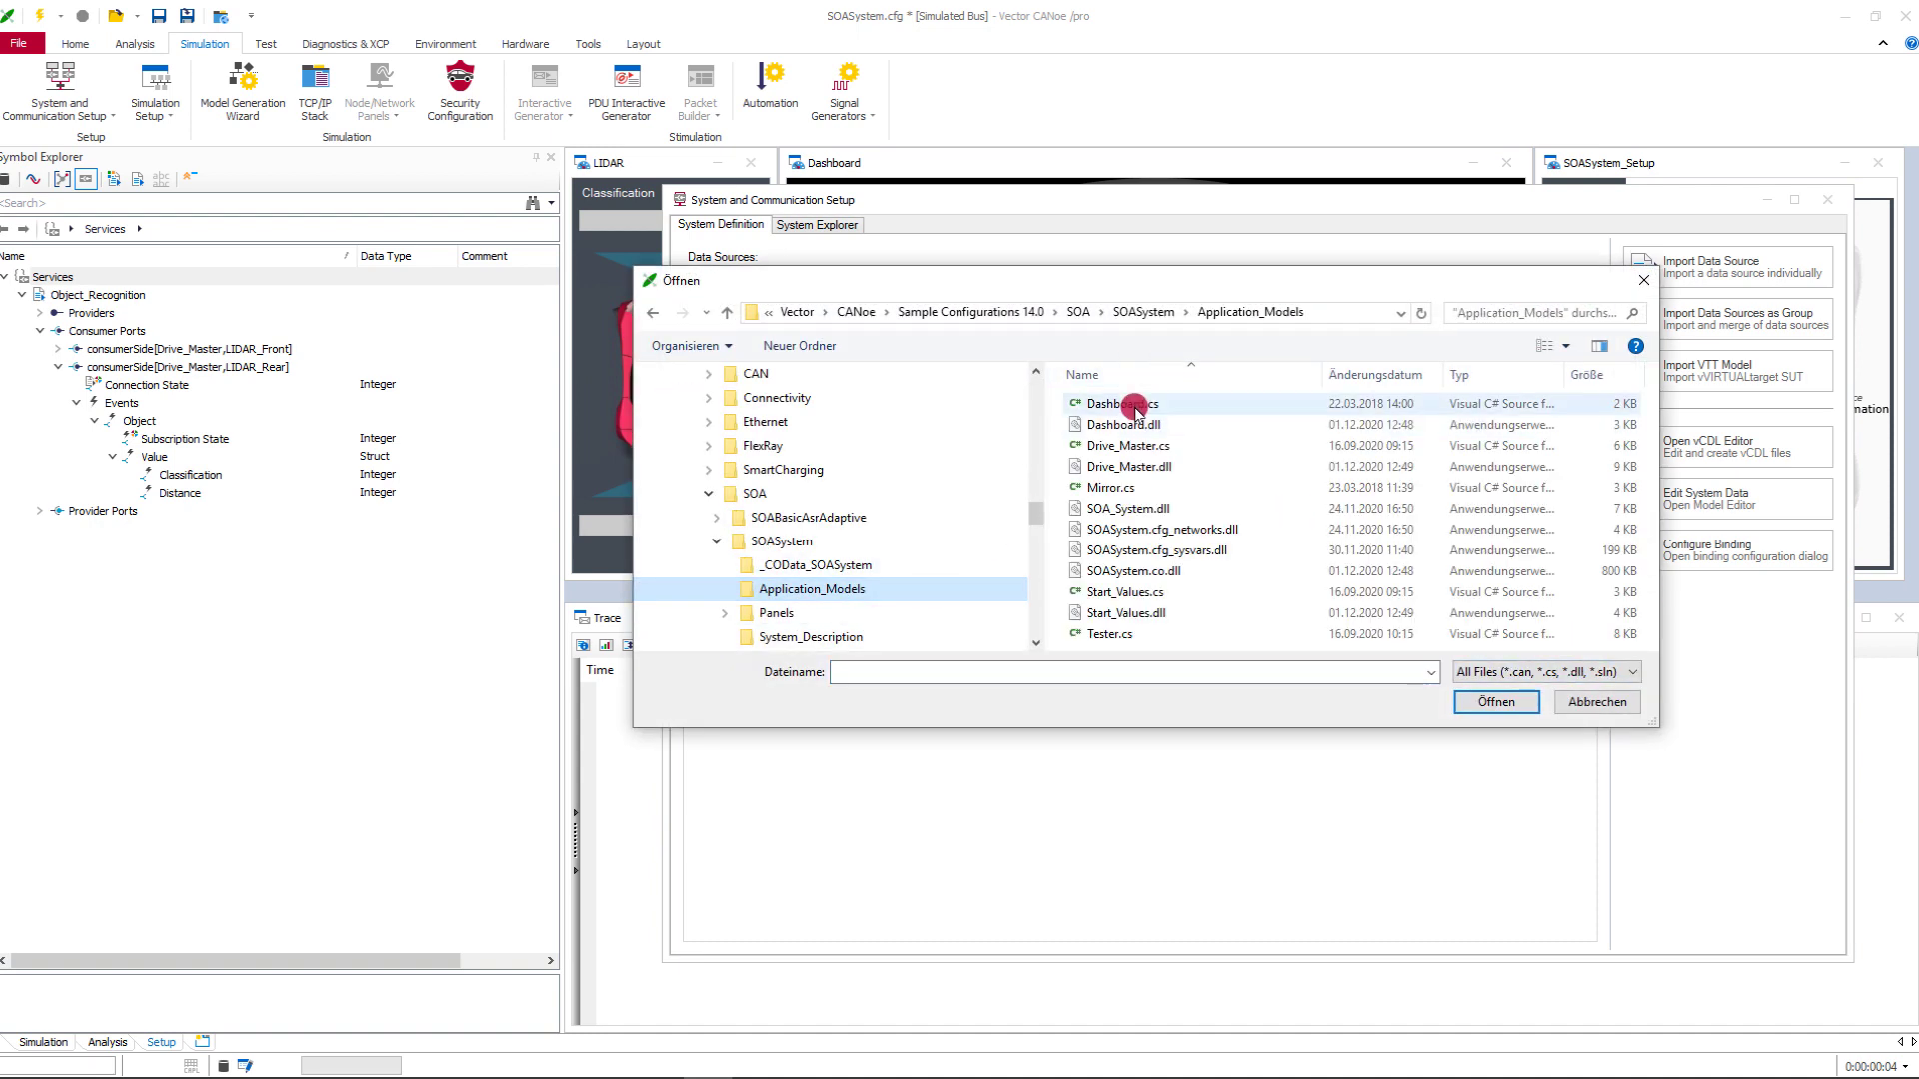
{"action": "left_click", "coordinate": [1126, 404]}
{"action": "left_click", "coordinate": [1136, 449], "text": "ctrl"}
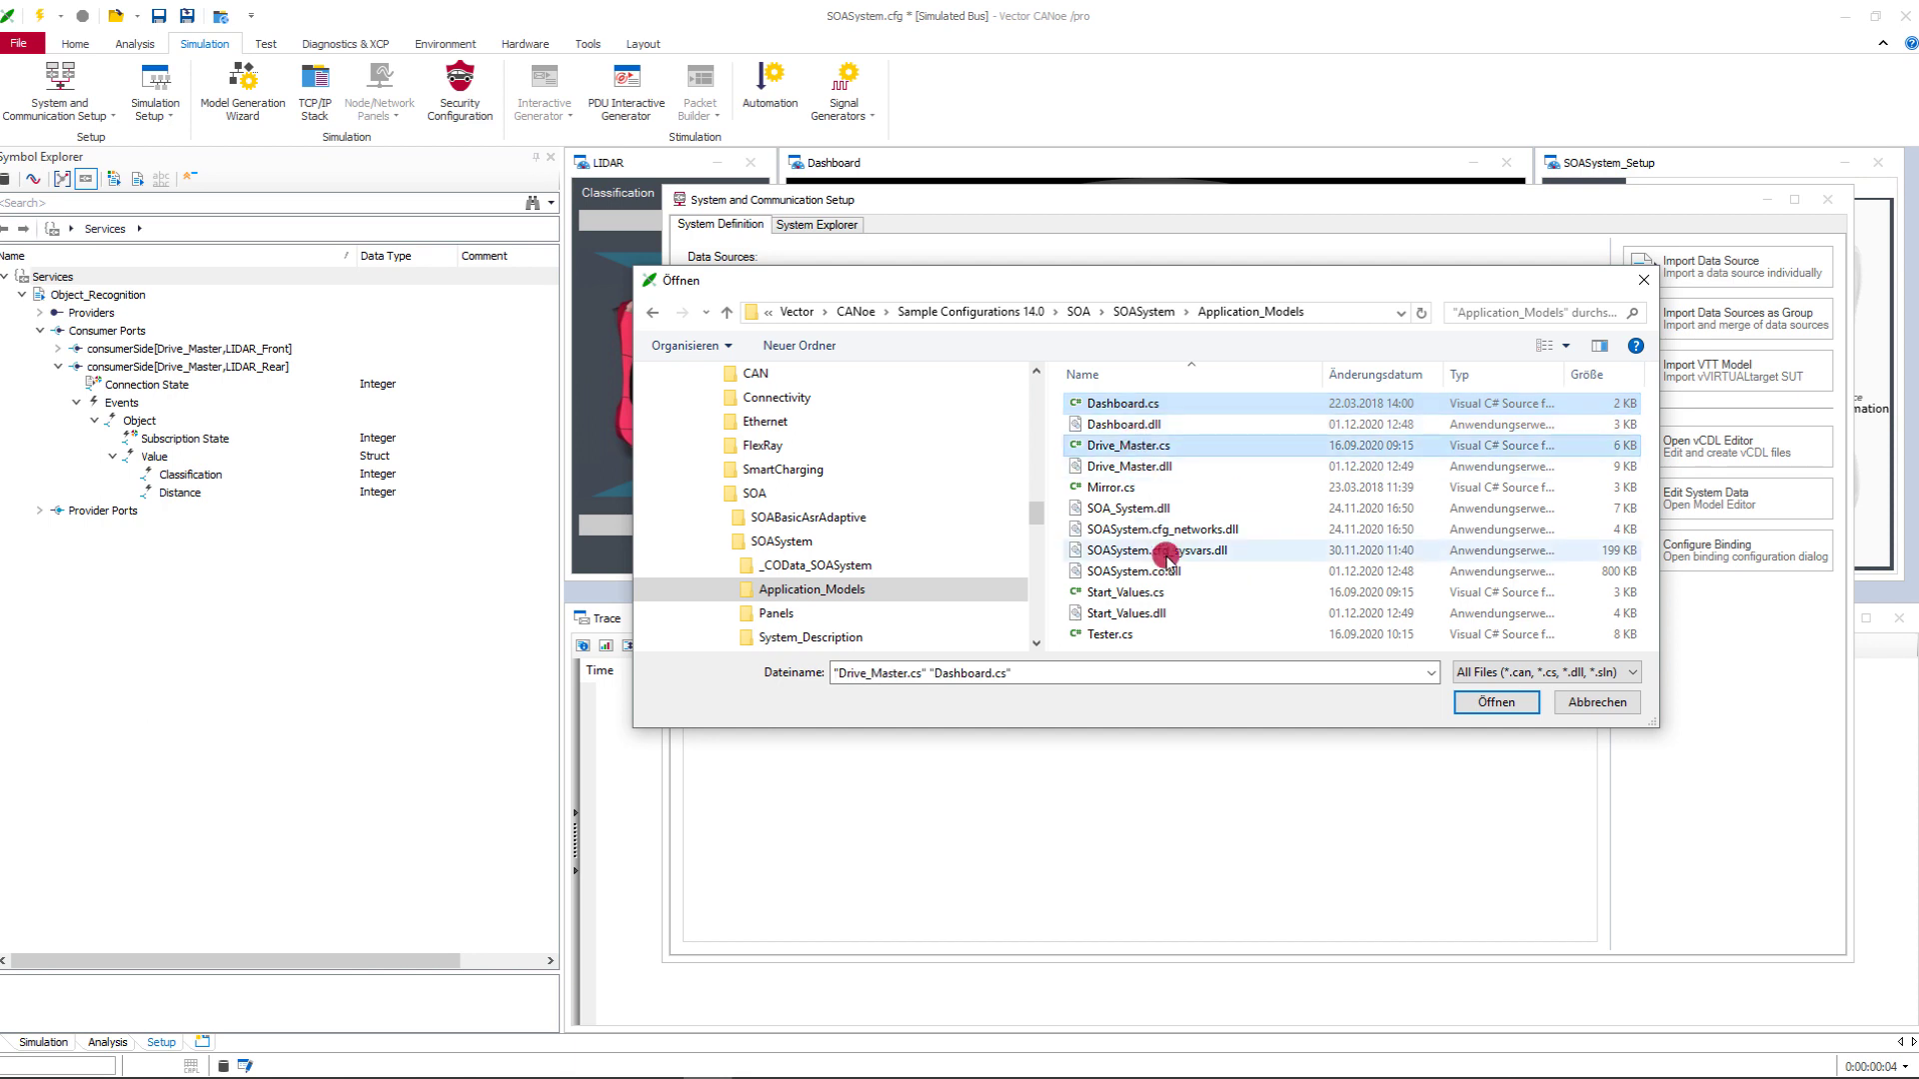
{"action": "left_click", "coordinate": [1125, 592], "text": "ctrl"}
{"action": "left_click", "coordinate": [1486, 703]}
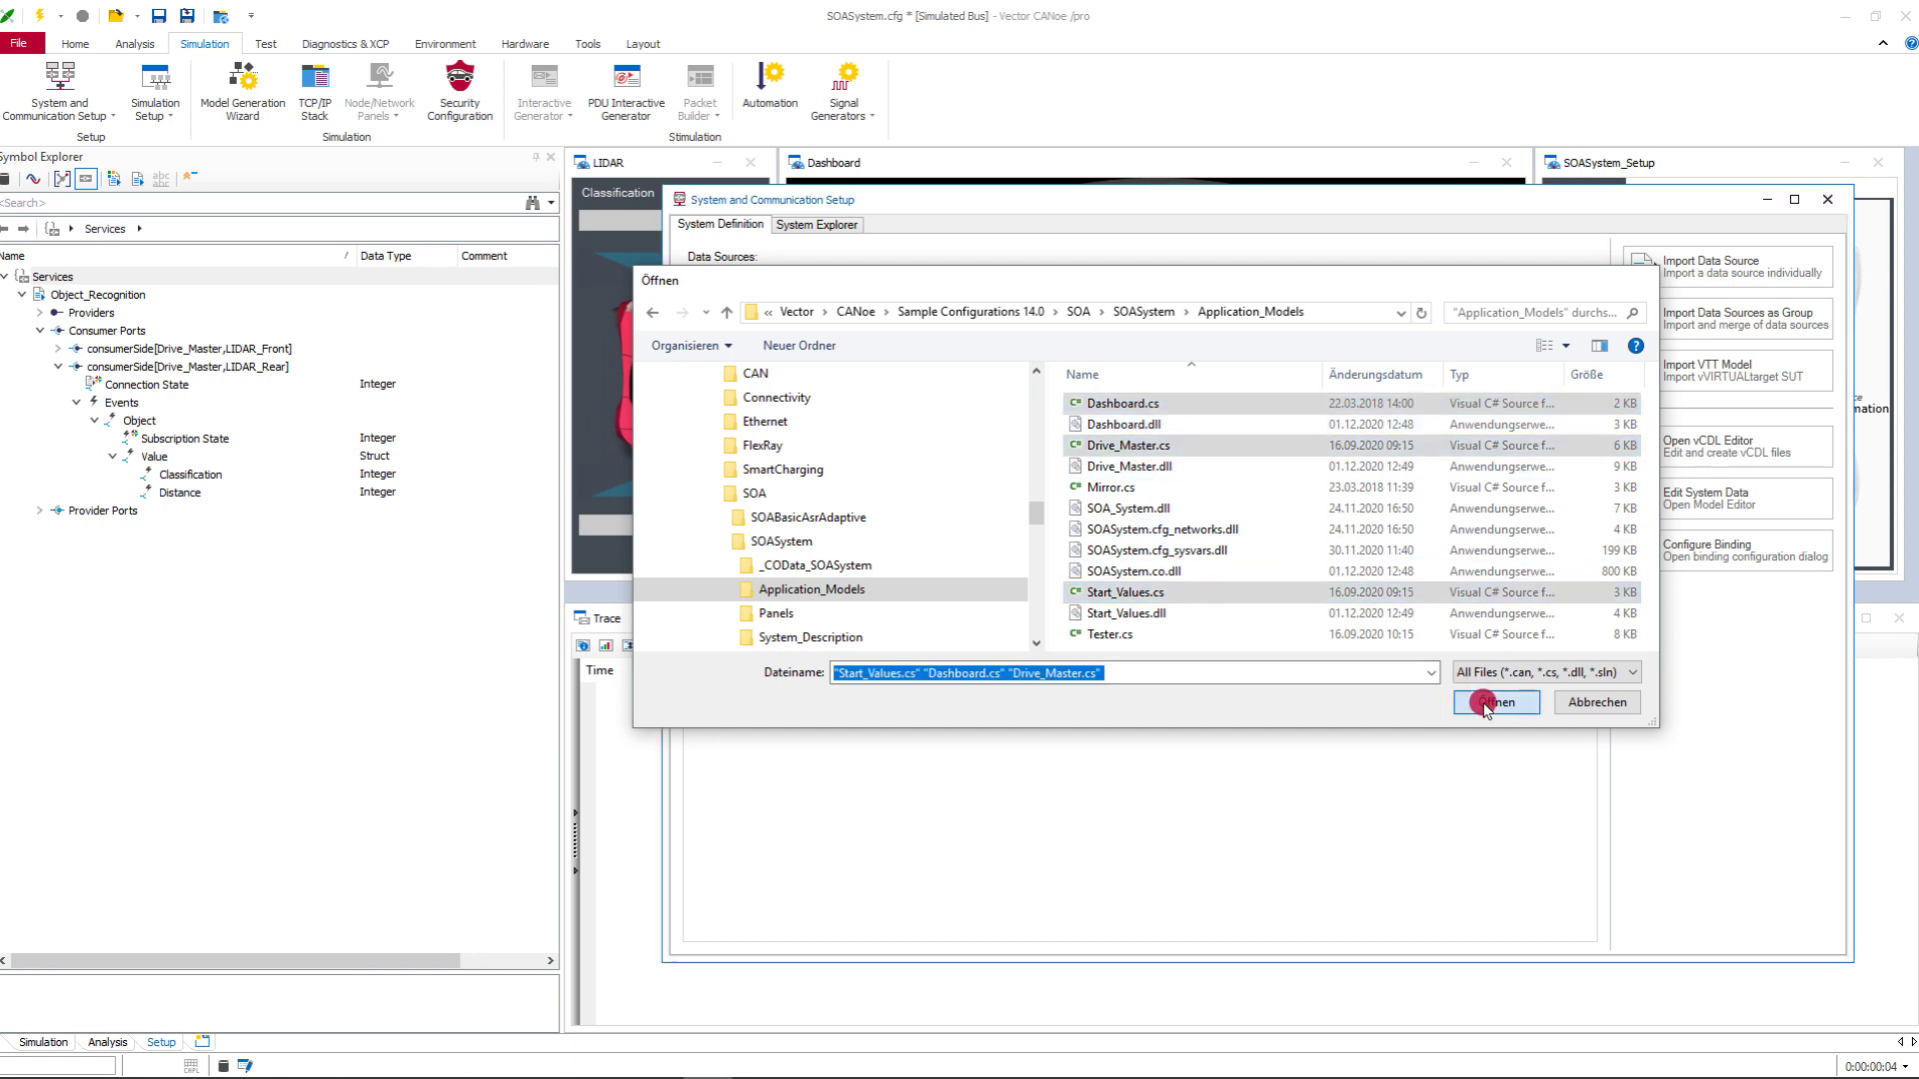
Review the four services listed under Abstract binding in the Bindings dialog
{"action": "left_click", "coordinate": [1711, 580]}
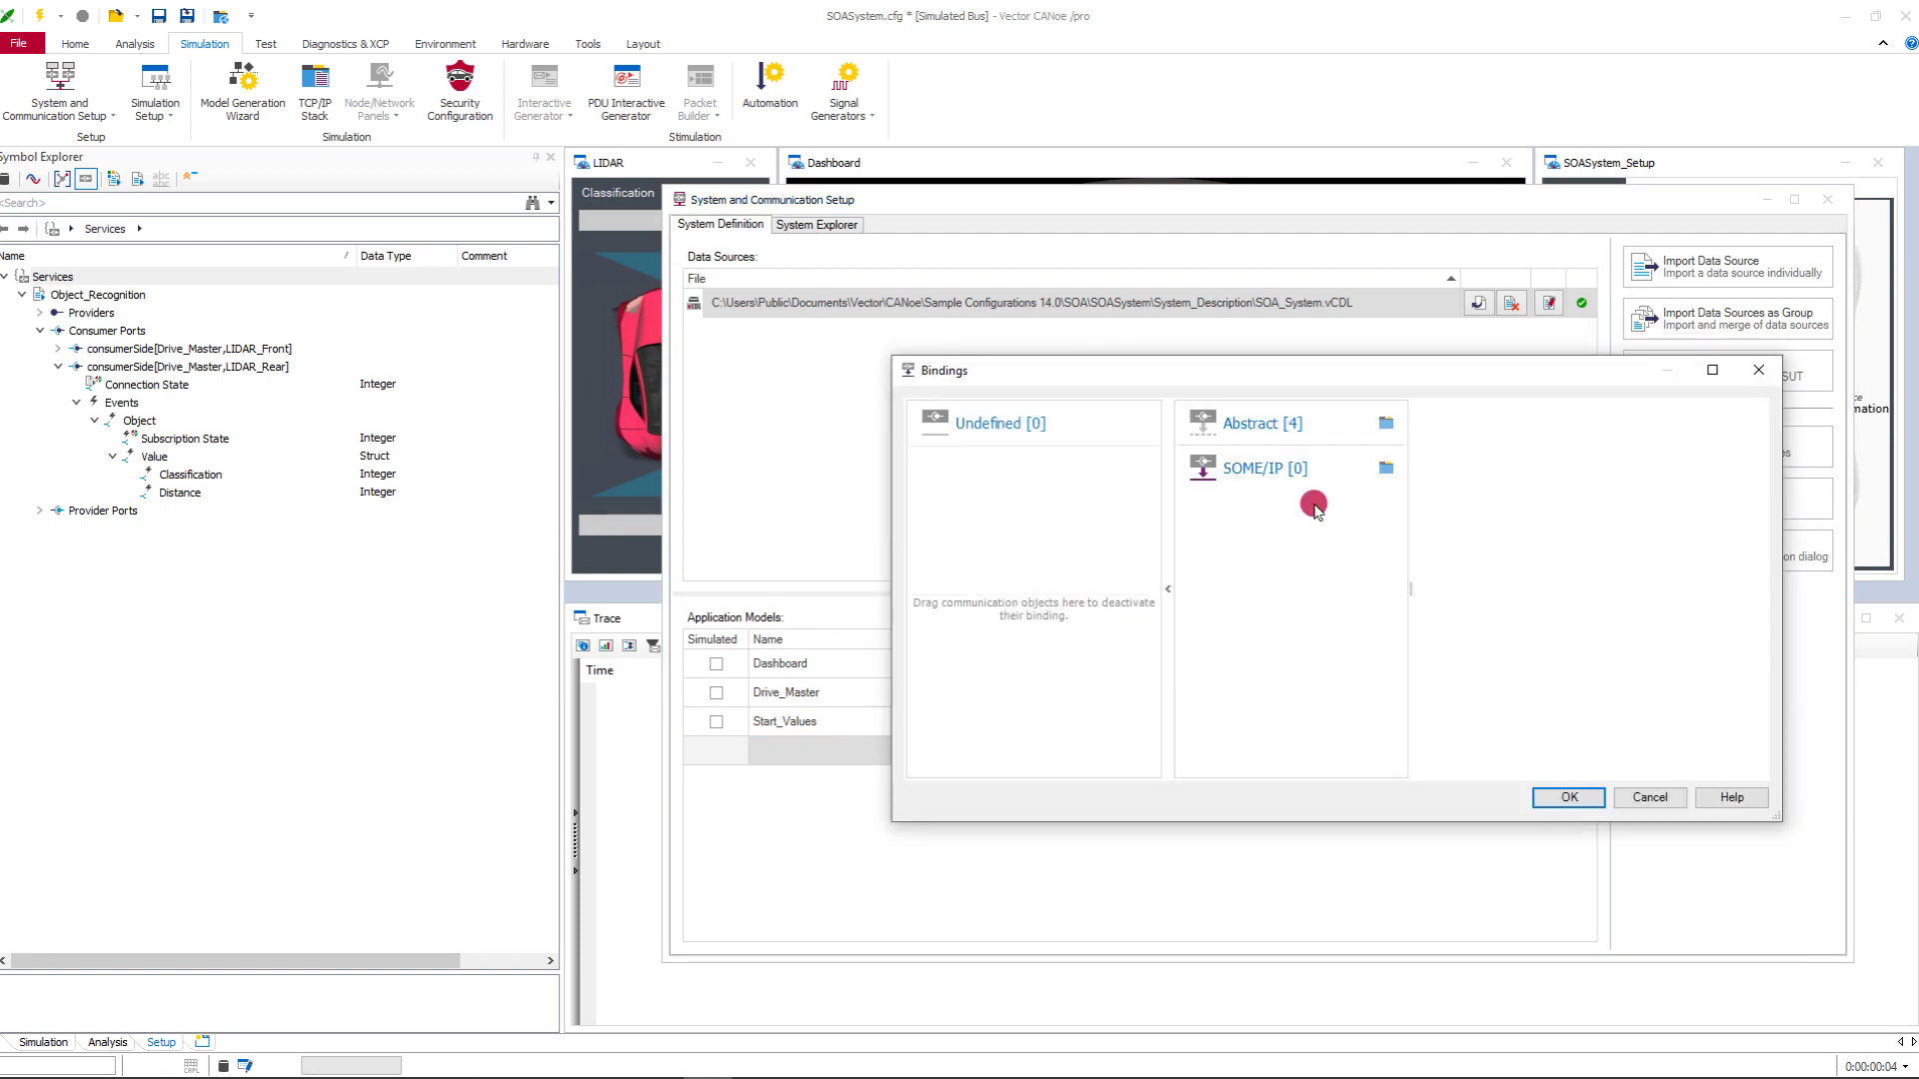
{"action": "left_click", "coordinate": [1225, 428]}
{"action": "left_click", "coordinate": [1185, 462]}
{"action": "left_click", "coordinate": [1184, 458]}
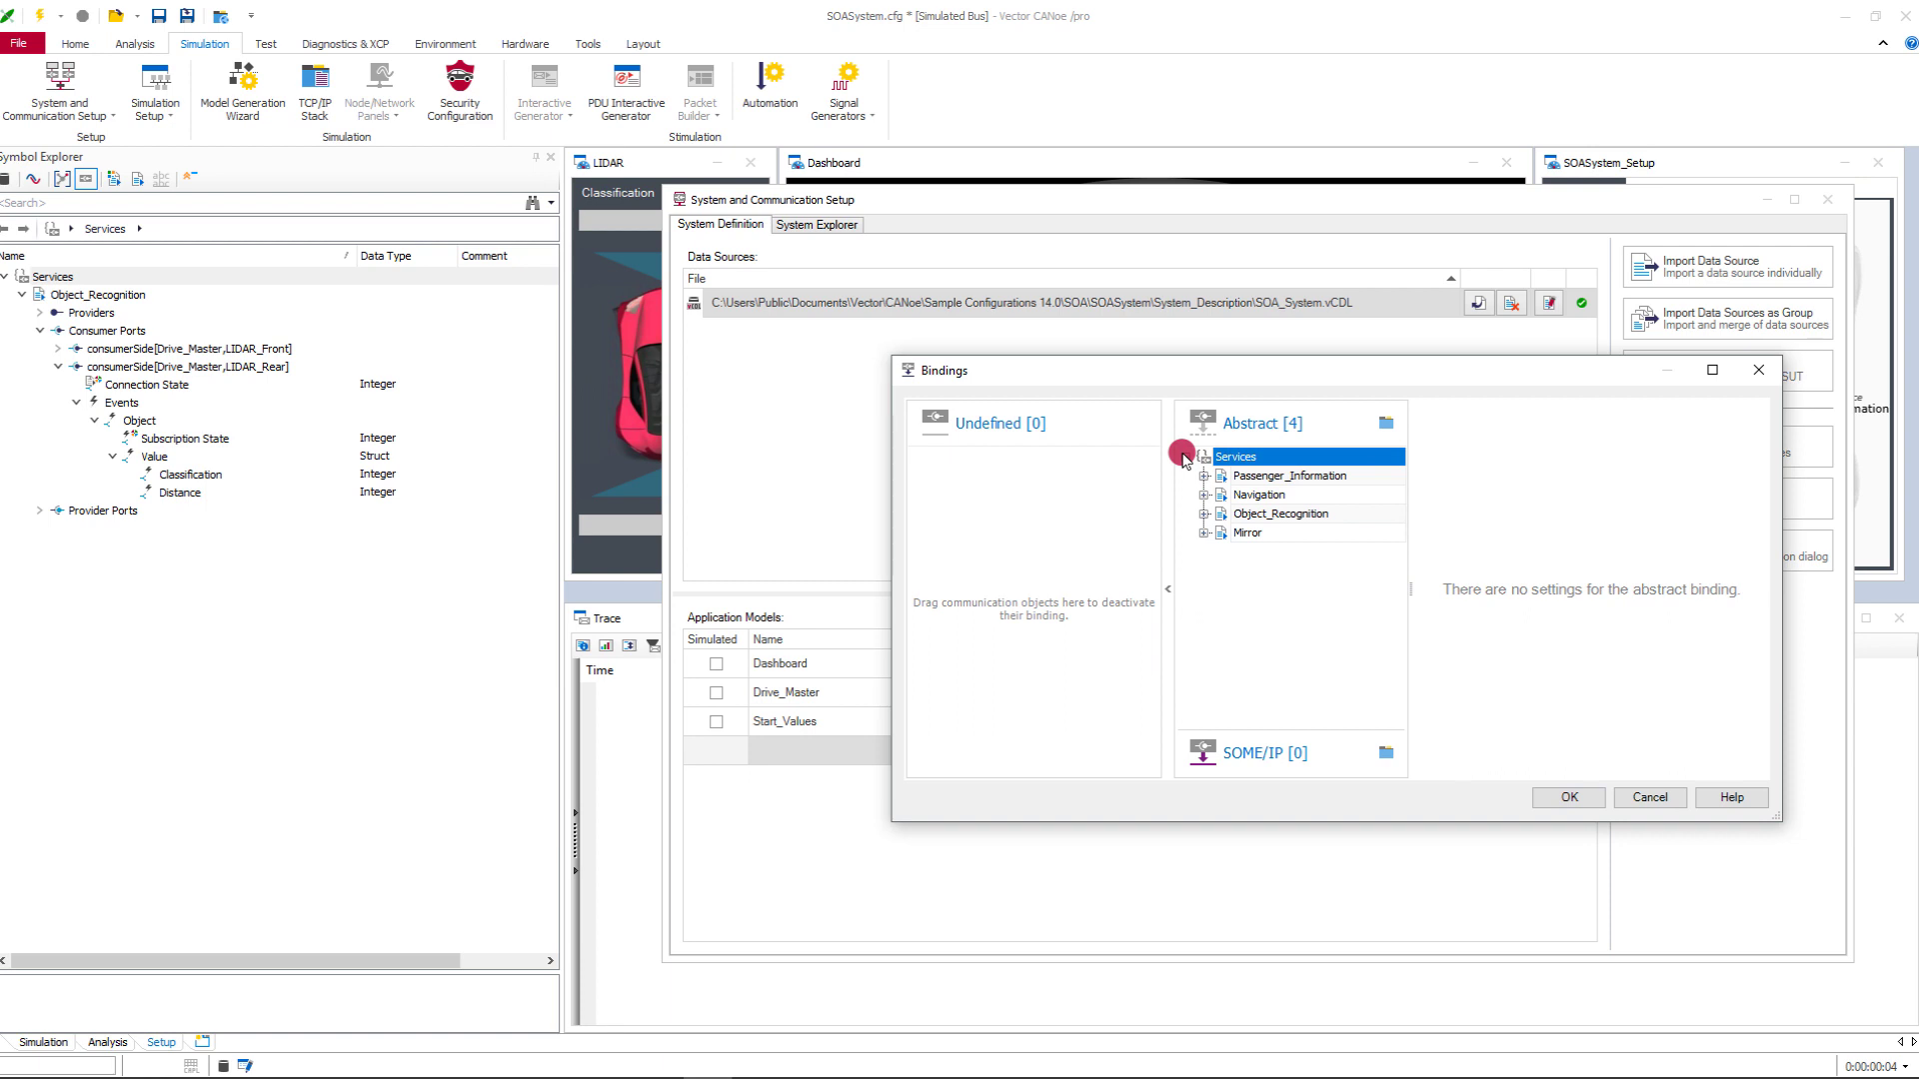
Accept the bindings and list System Under Test participants LIDAR_Front and LIDAR_Rear in System Explorer
{"action": "left_click", "coordinate": [1568, 797]}
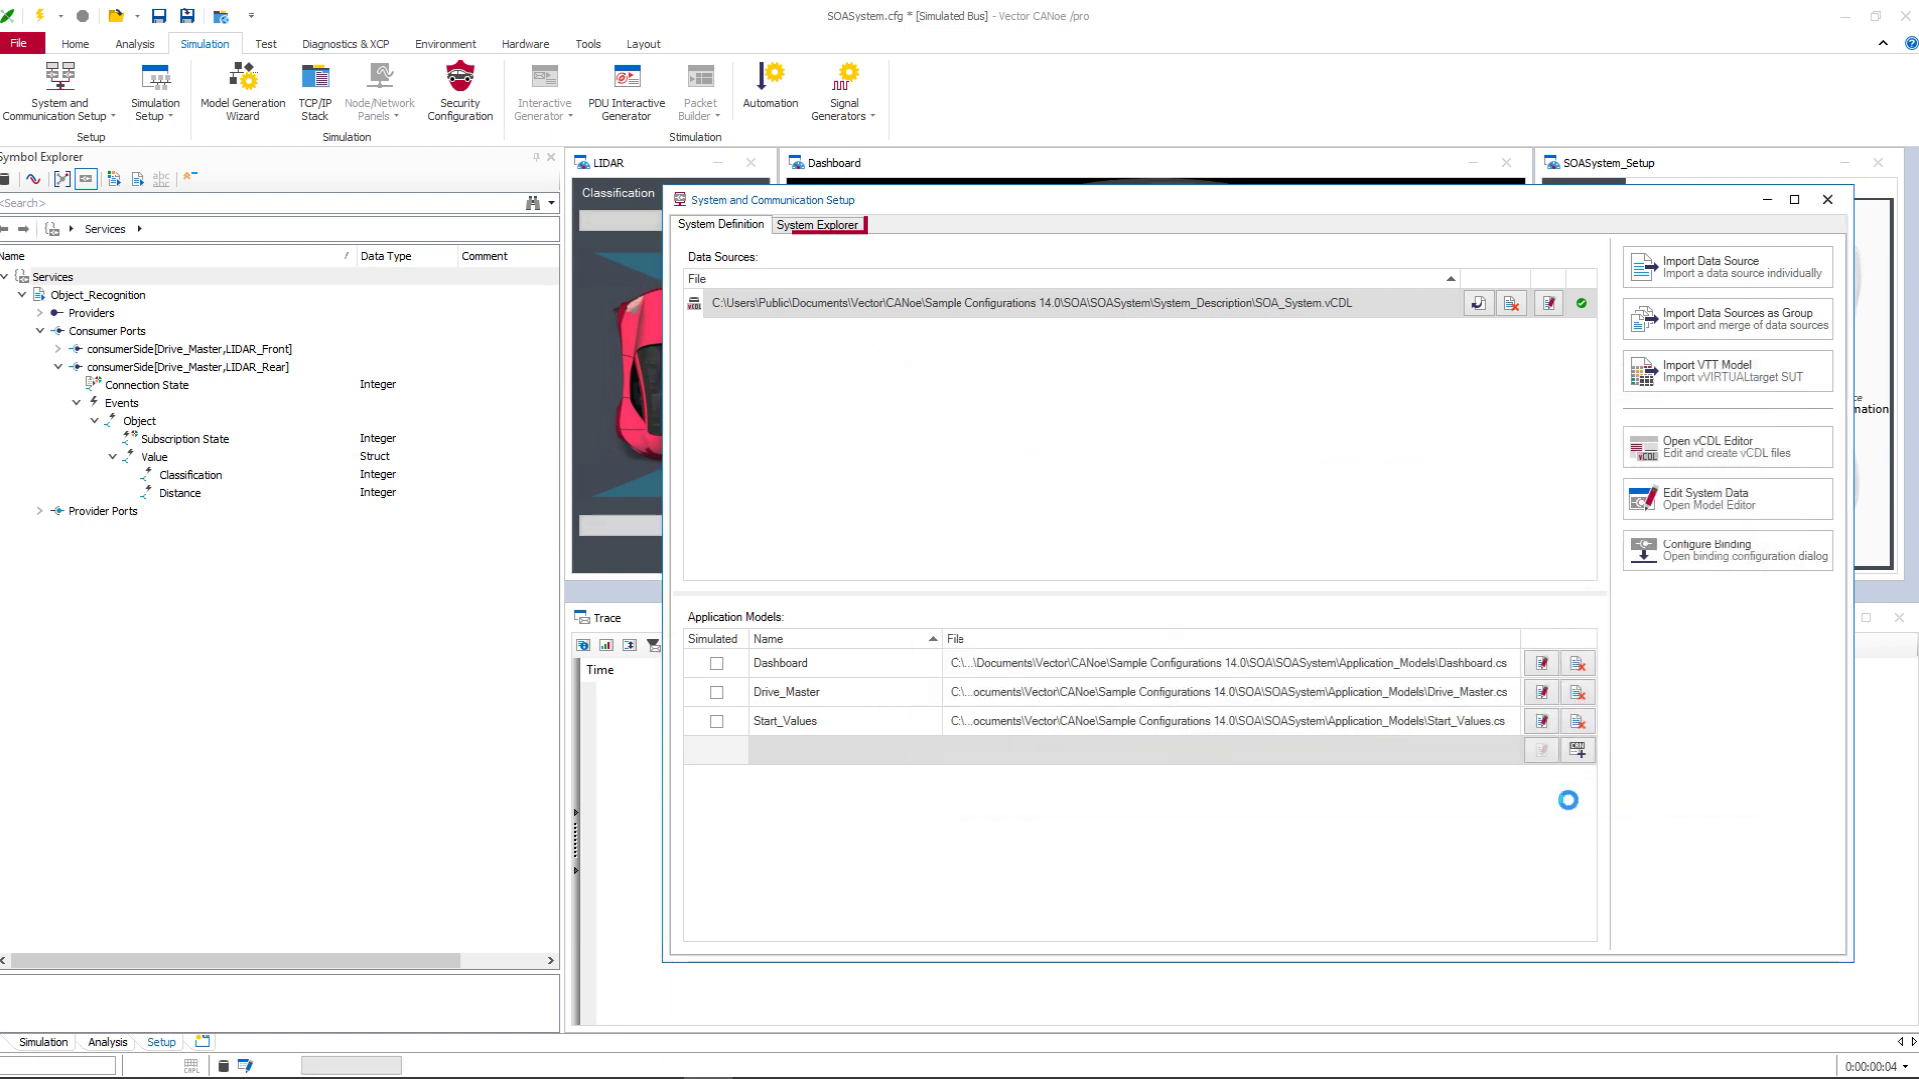
{"action": "left_click", "coordinate": [817, 225]}
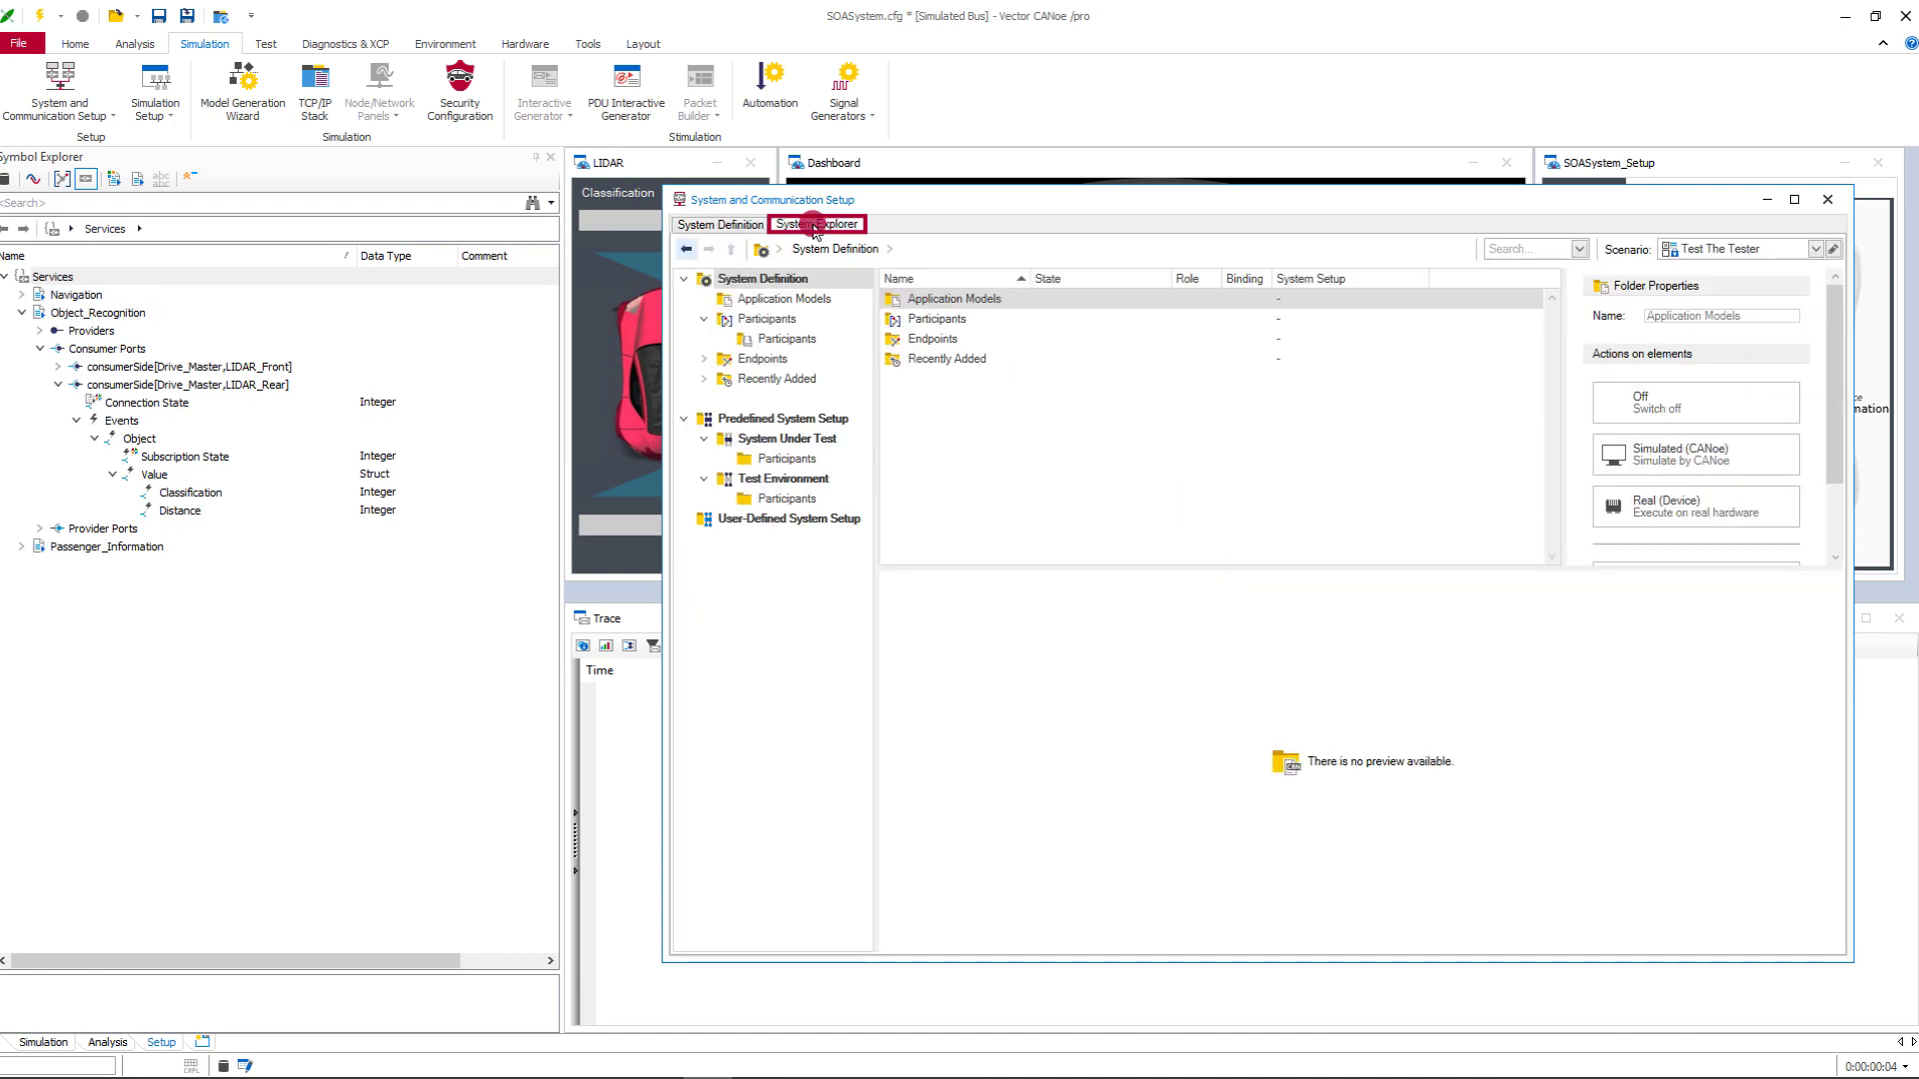
{"action": "left_click", "coordinate": [842, 458]}
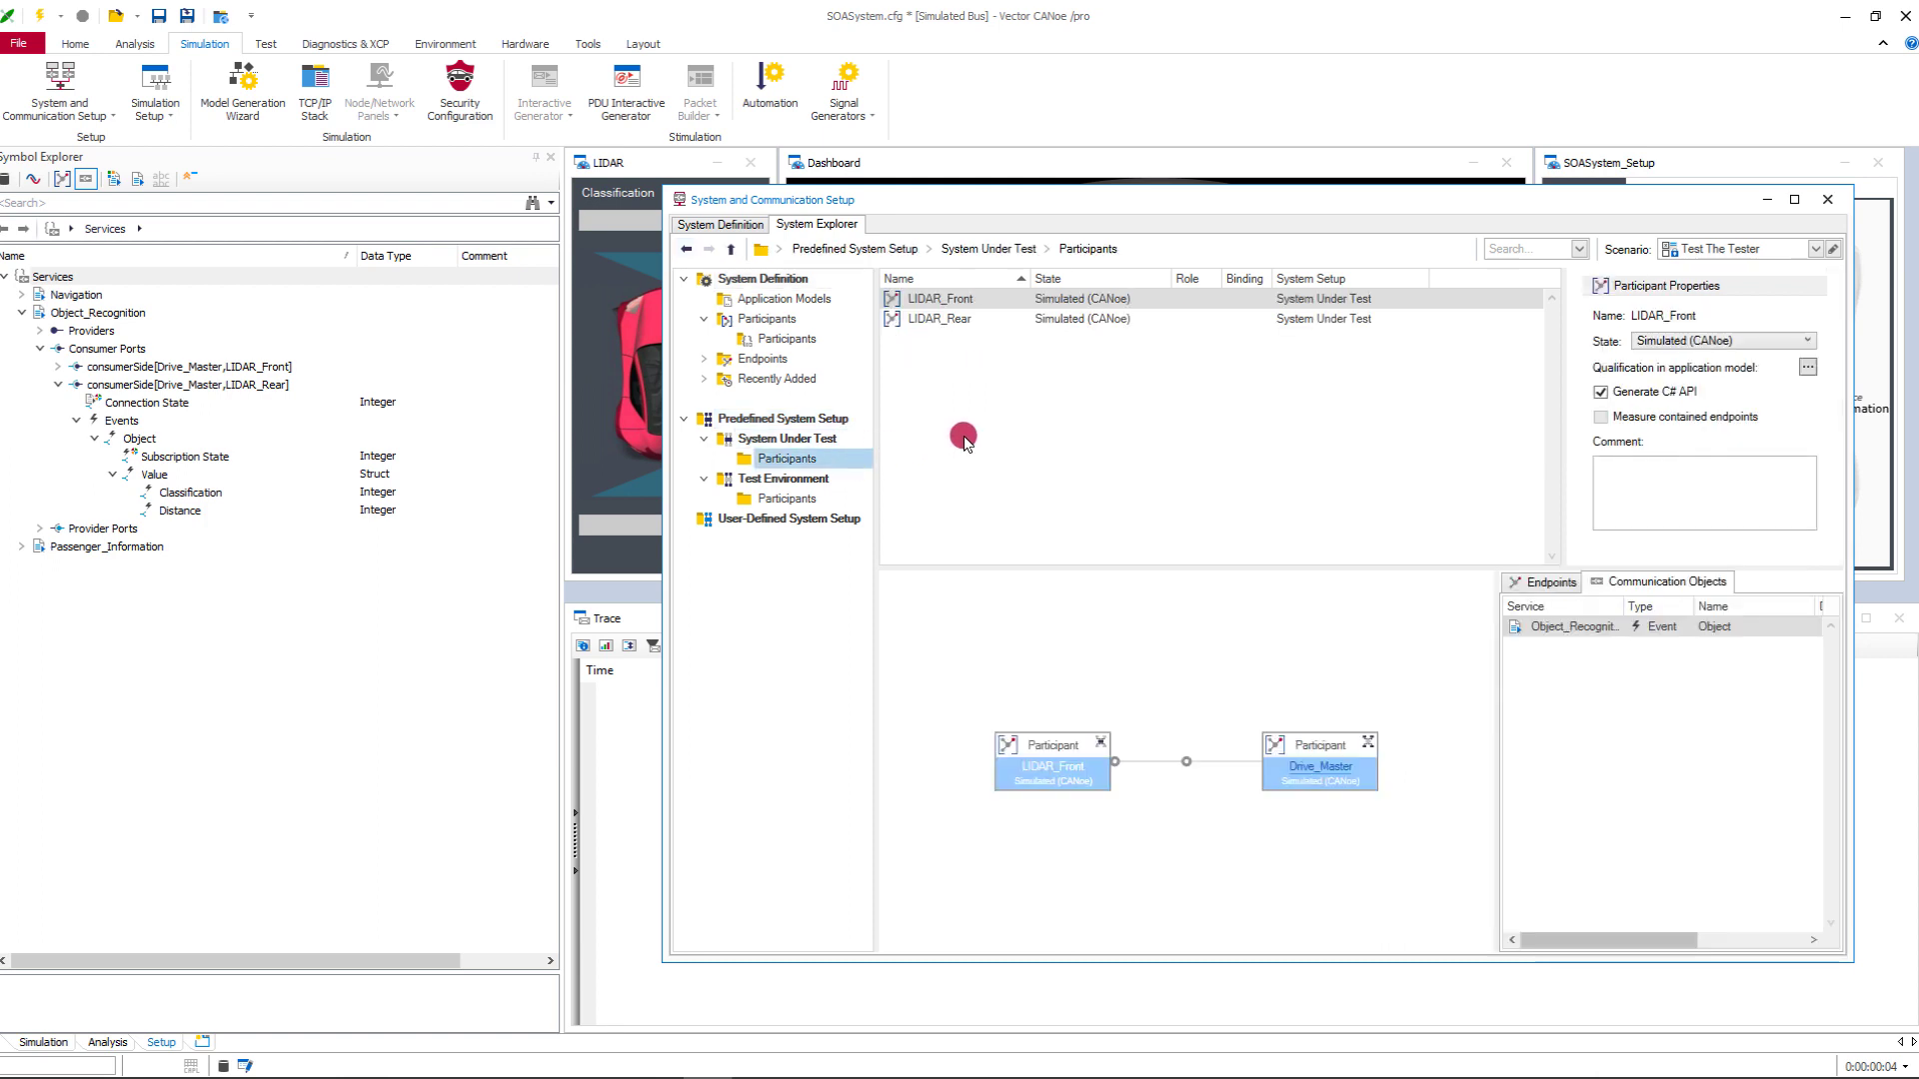
Switch to Environment Simulation, list the Test Environment participants, then return to Test The Tester
{"action": "left_click", "coordinate": [1814, 252]}
{"action": "left_click", "coordinate": [1800, 275]}
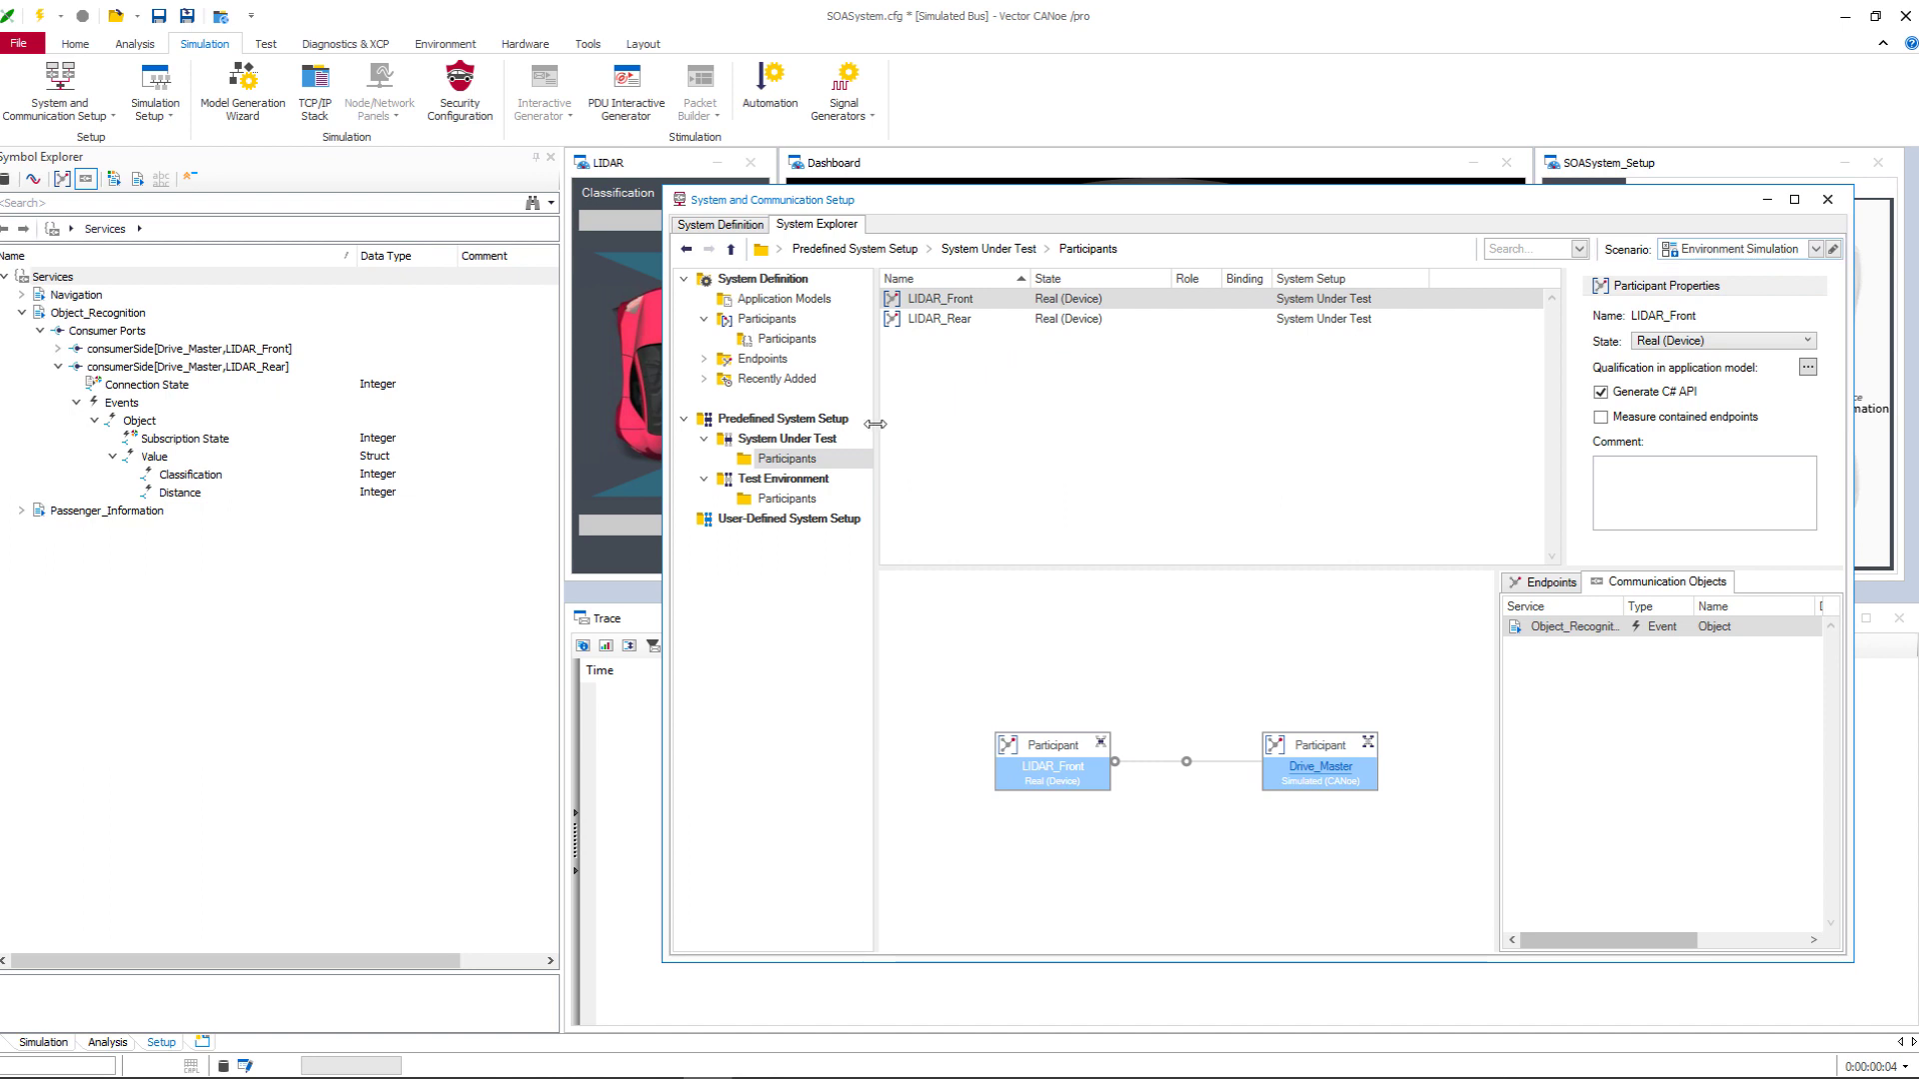
{"action": "left_click", "coordinate": [763, 497]}
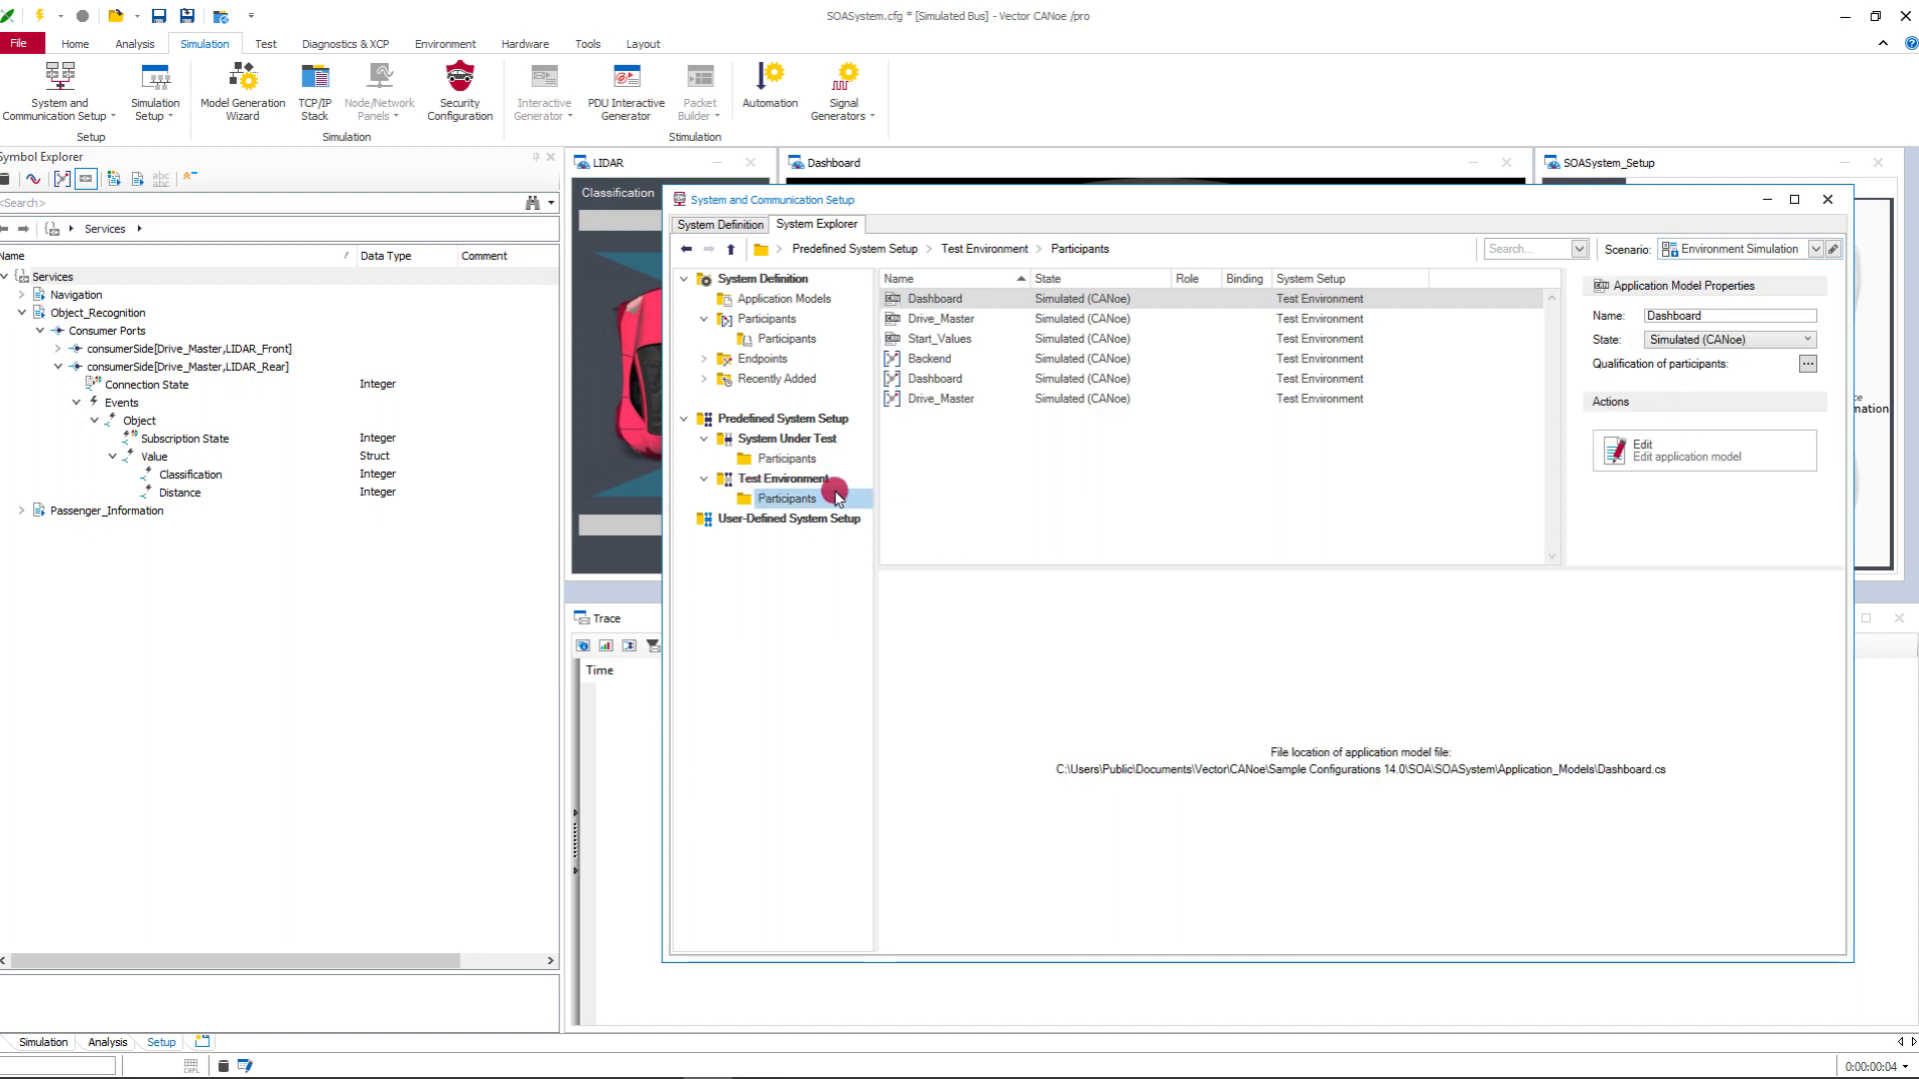
{"action": "left_click", "coordinate": [1815, 249]}
{"action": "left_click", "coordinate": [1767, 311]}
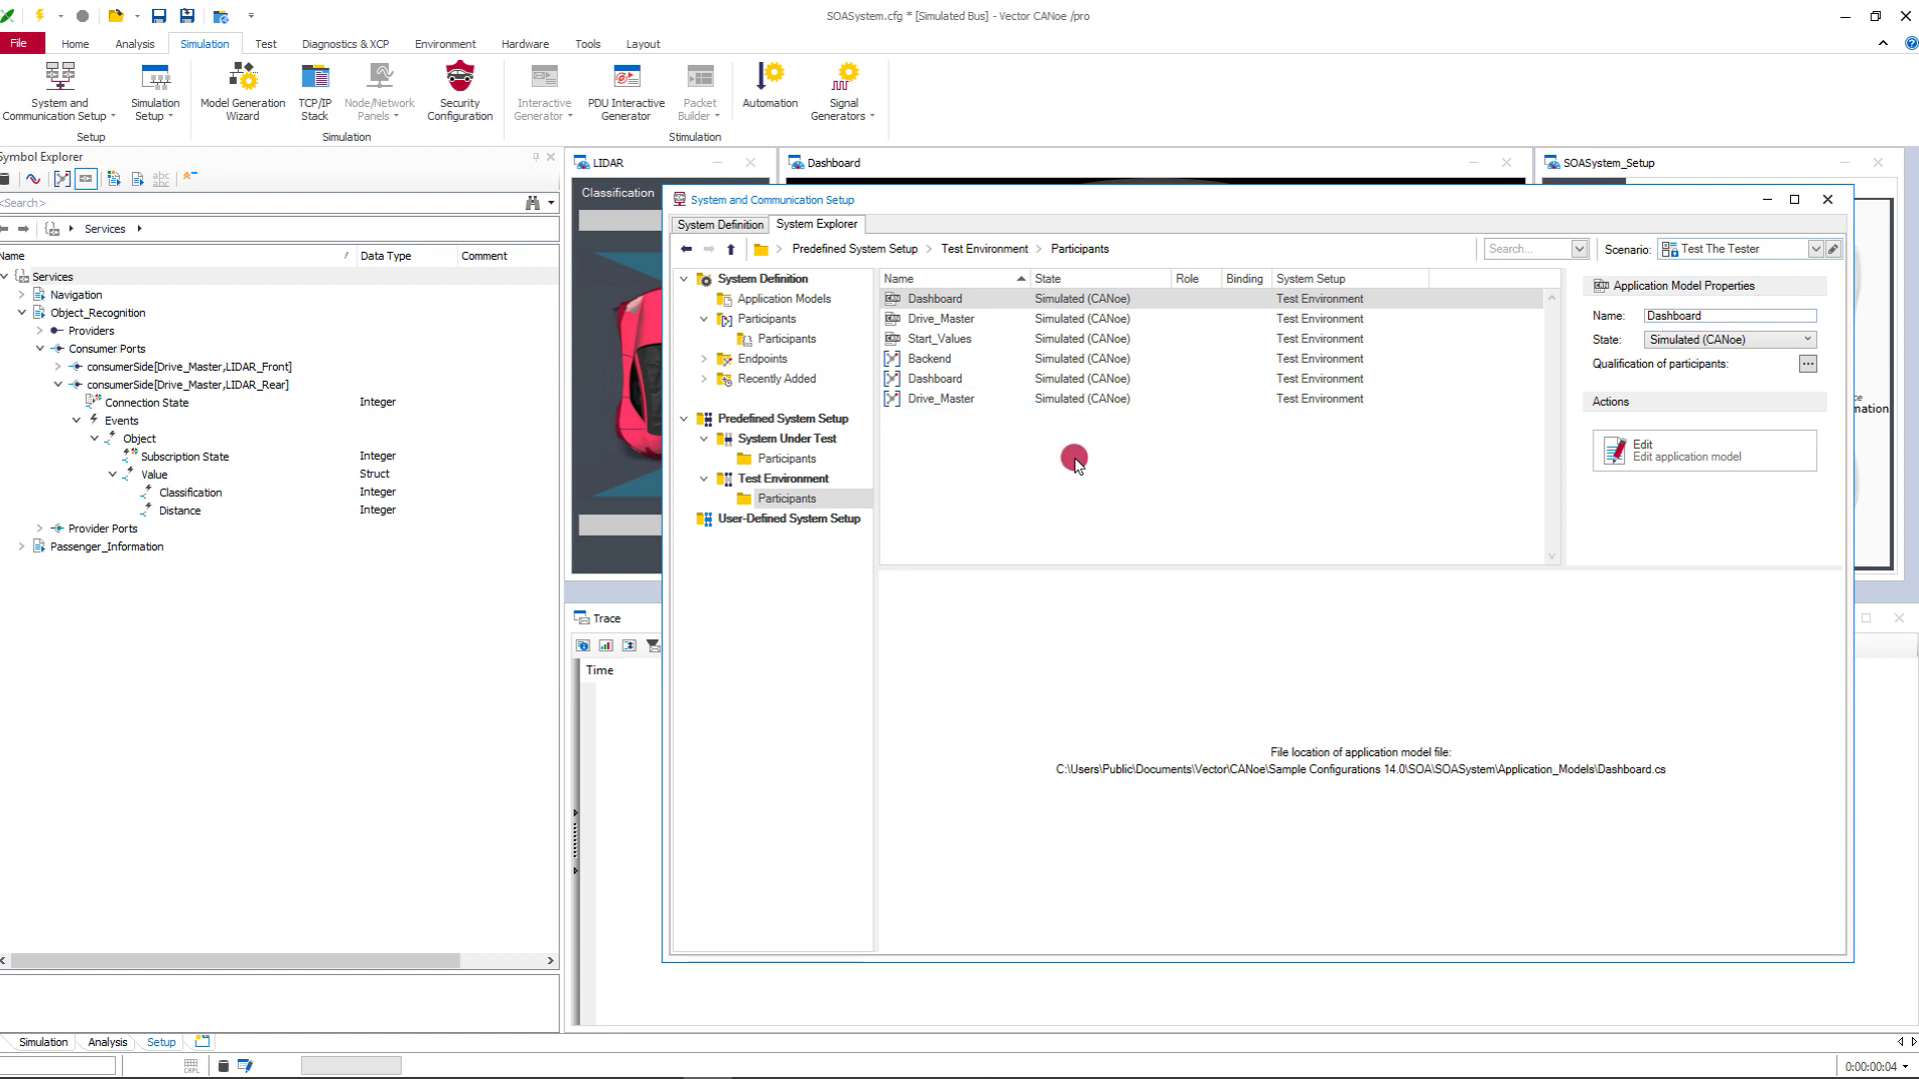
Follow the endpoint link to Drive_Master and list its methods, events and fields
{"action": "left_click", "coordinate": [835, 460]}
{"action": "left_click", "coordinate": [1016, 462]}
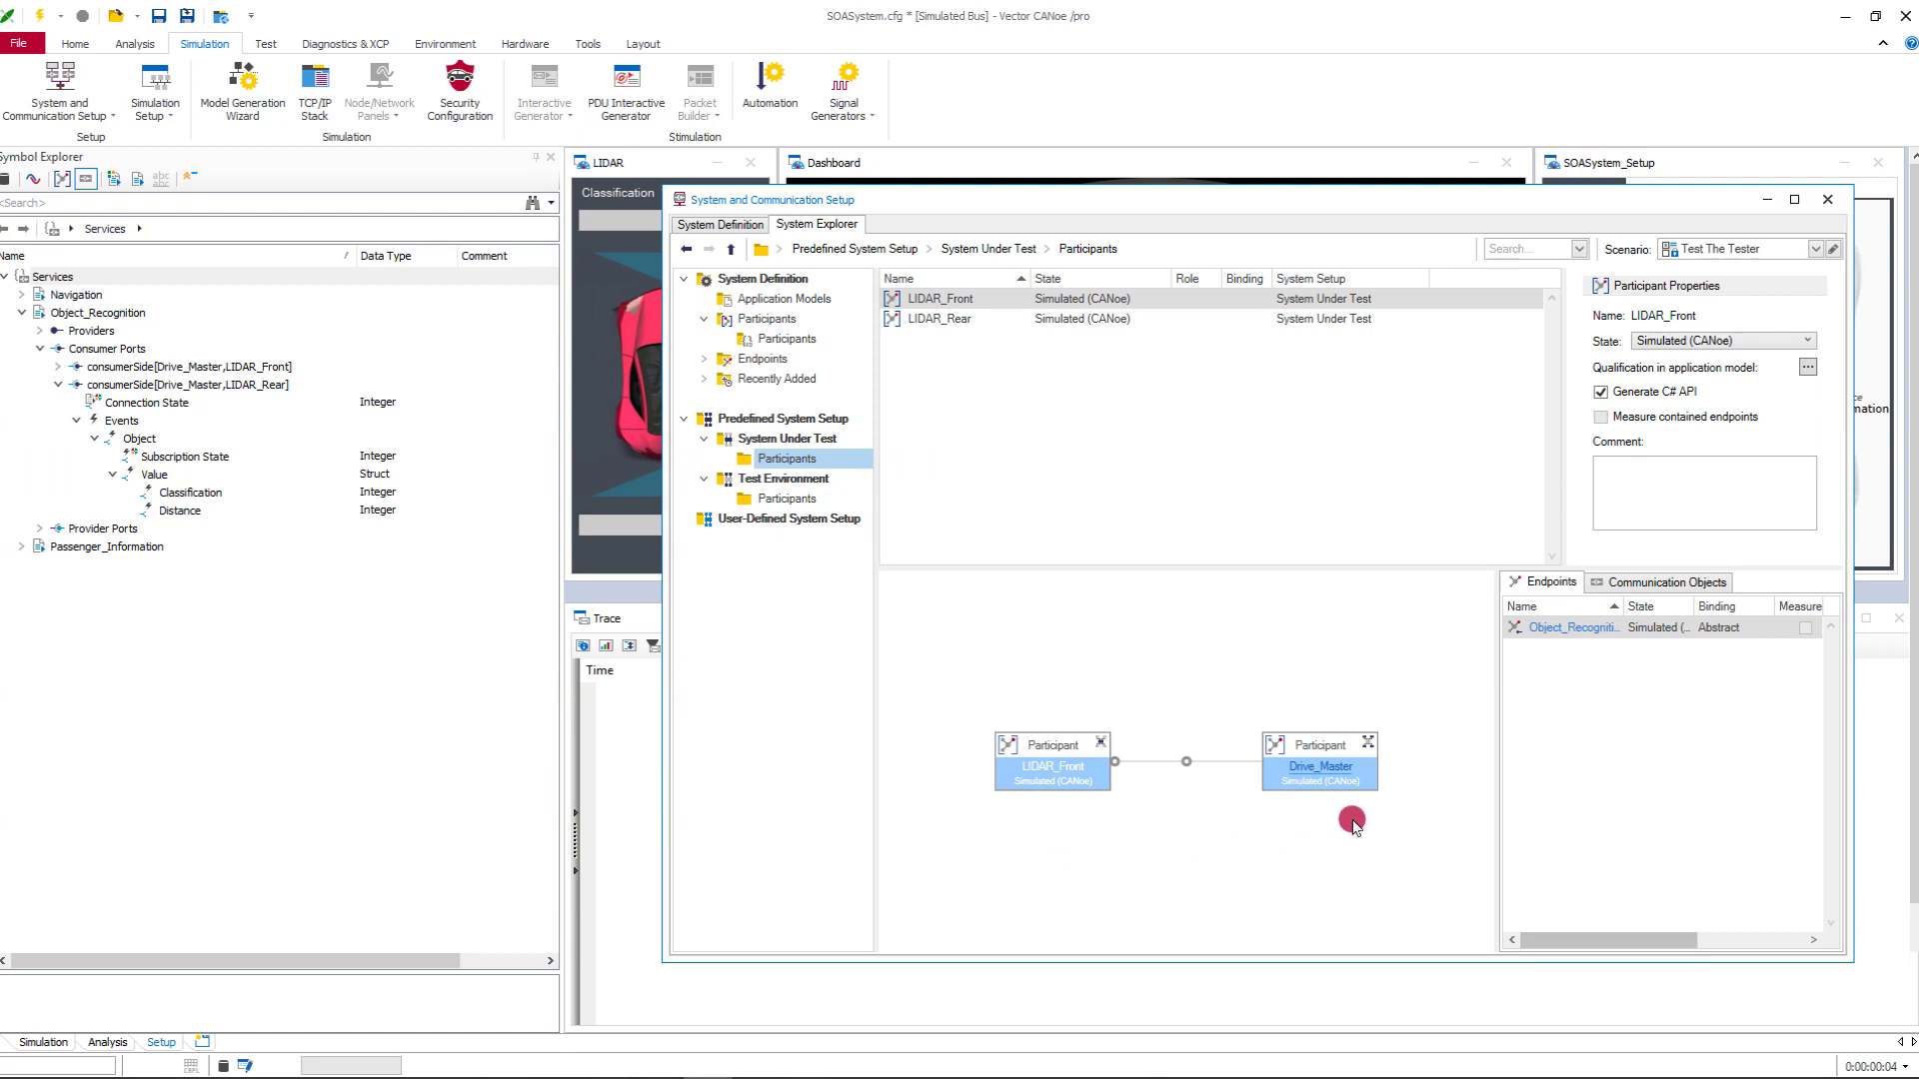
{"action": "left_click", "coordinate": [1332, 771]}
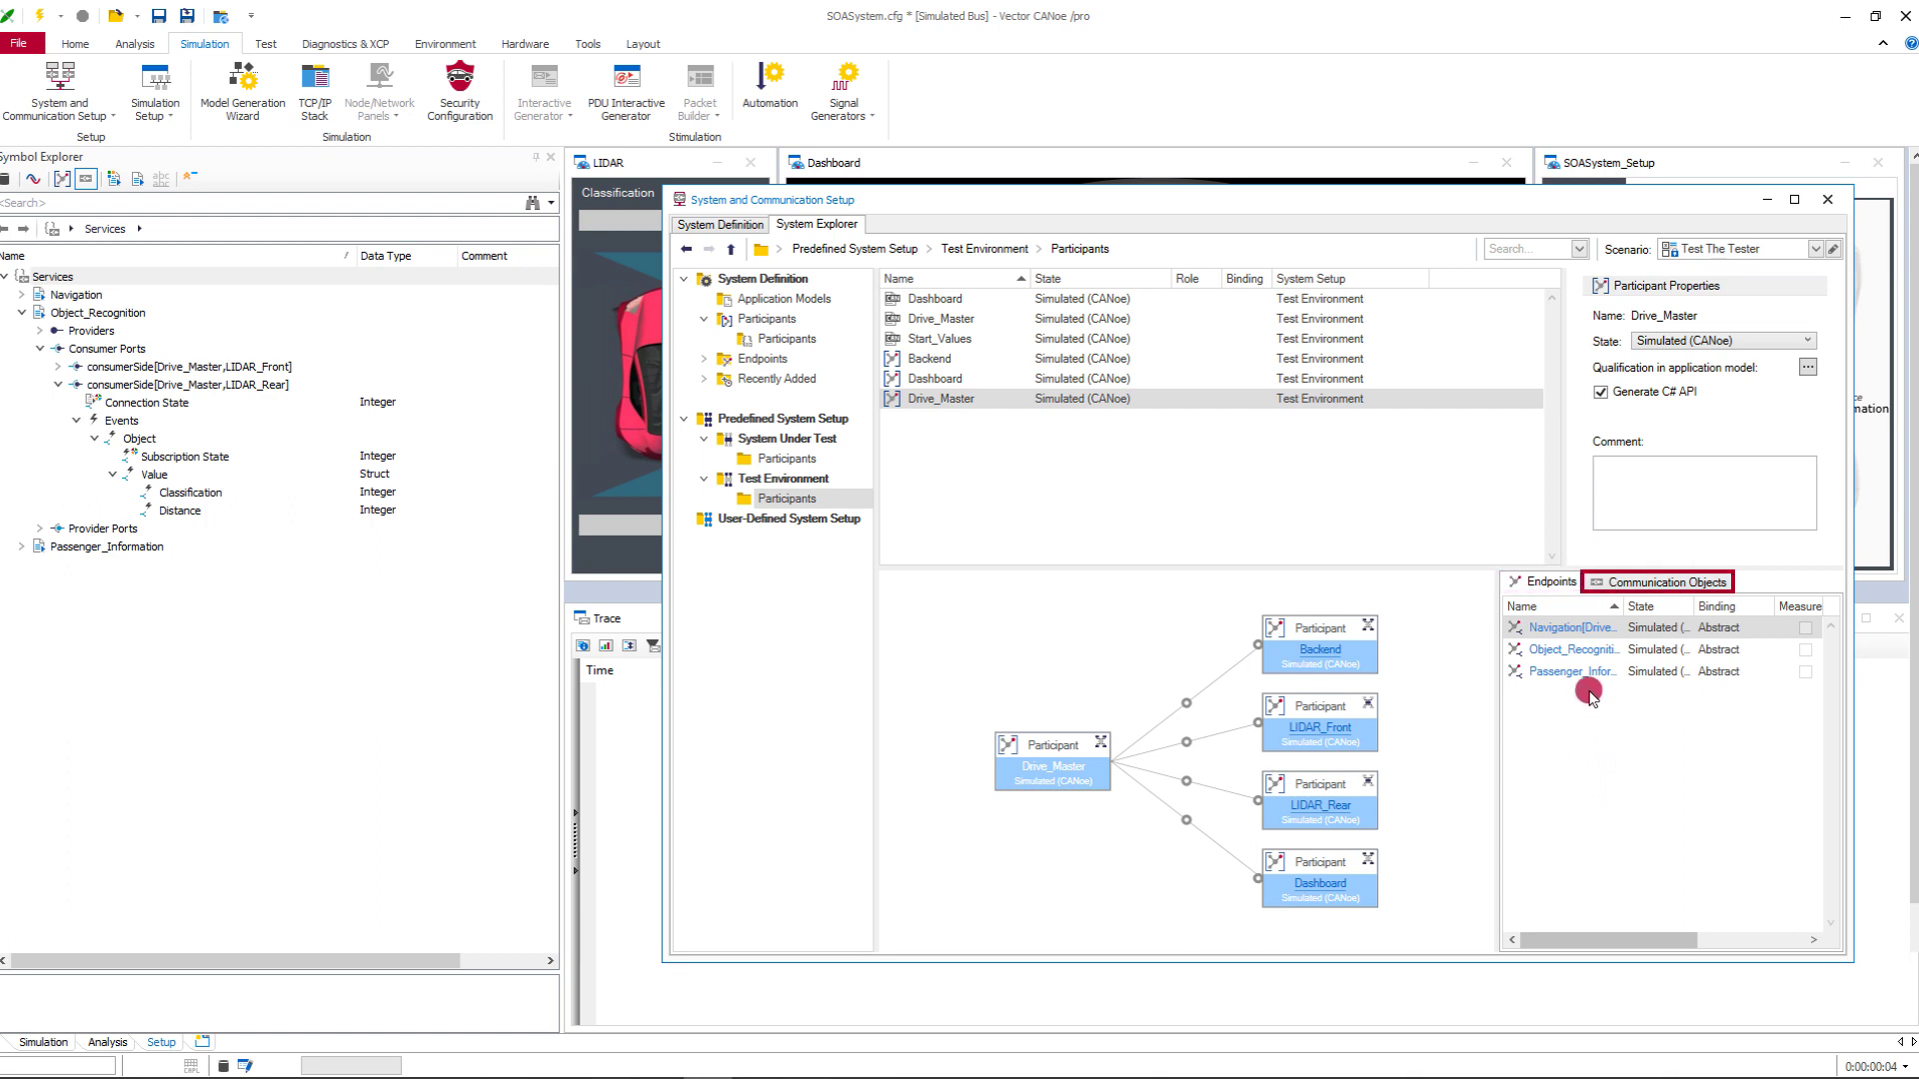
{"action": "left_click", "coordinate": [1627, 582]}
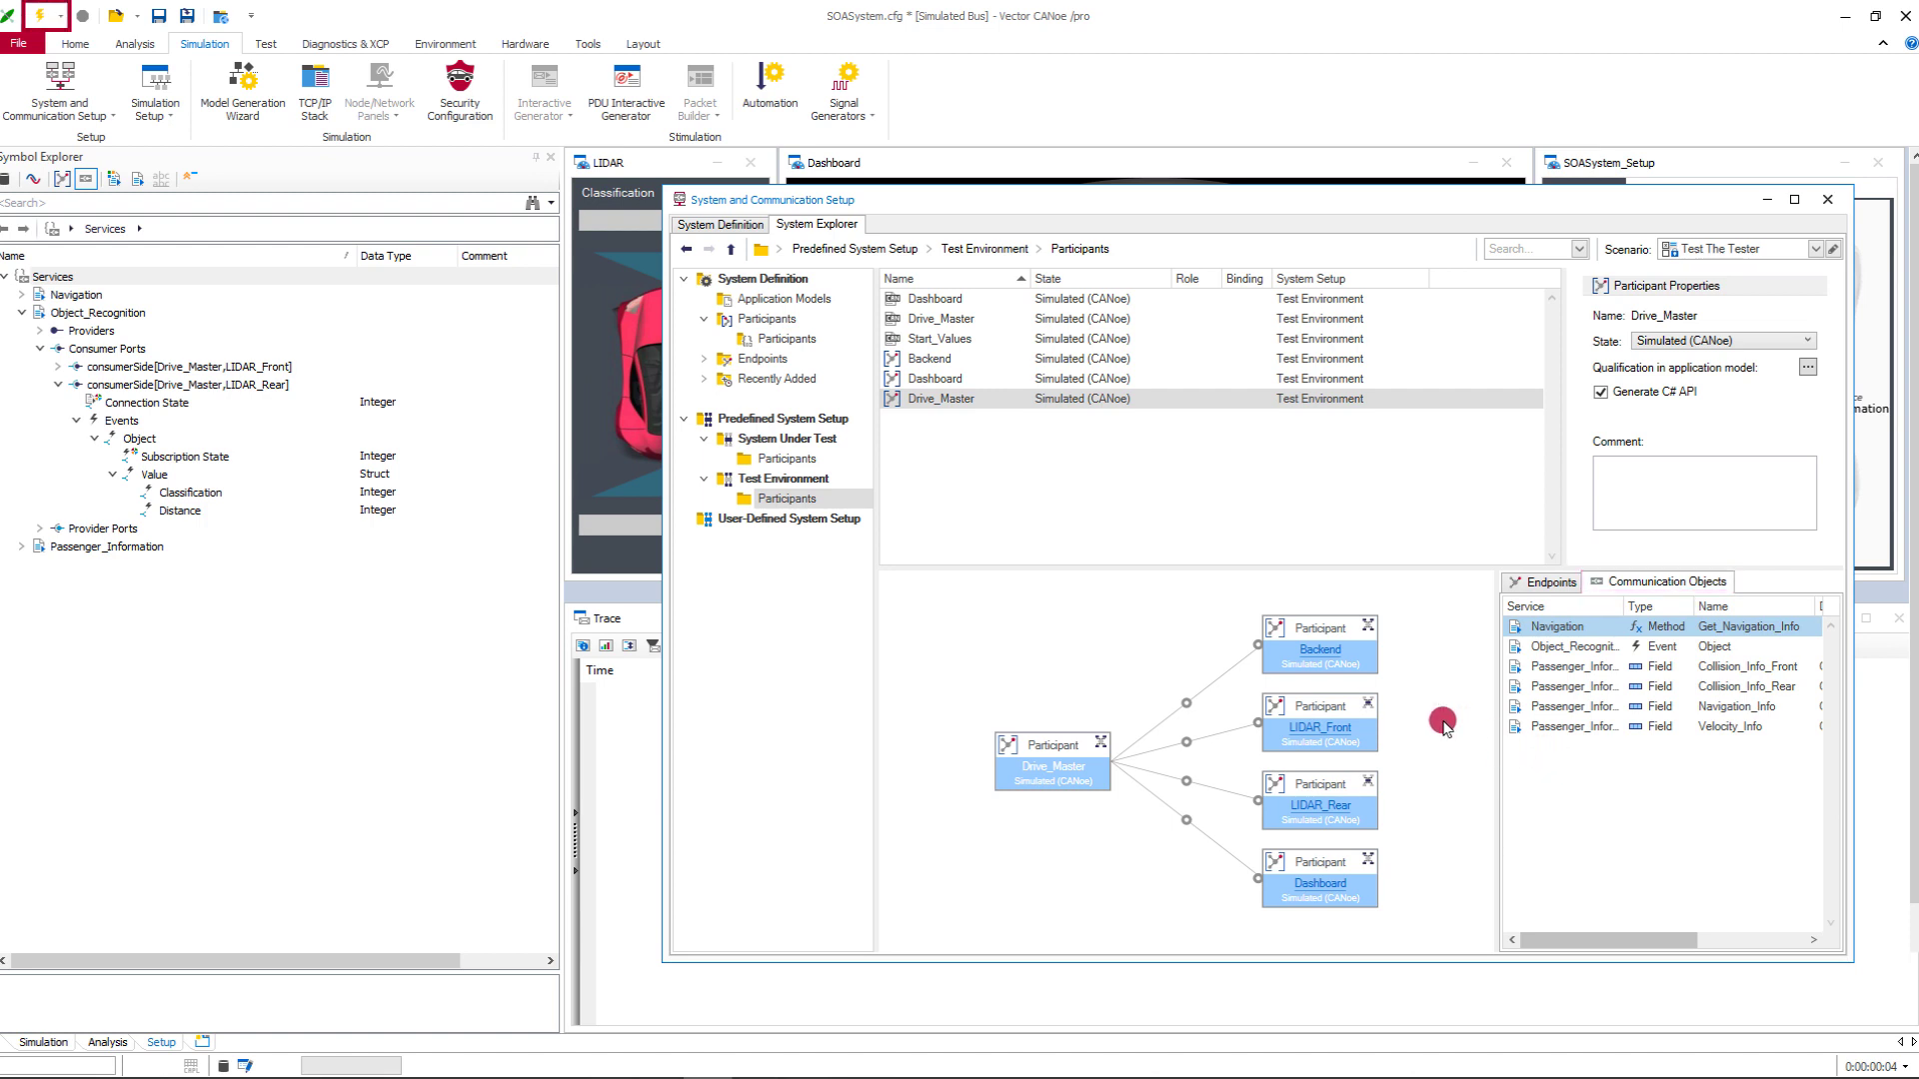
Start the measurement and make the front LIDAR report an OBSTACLE at 60 m
{"action": "left_click", "coordinate": [40, 16]}
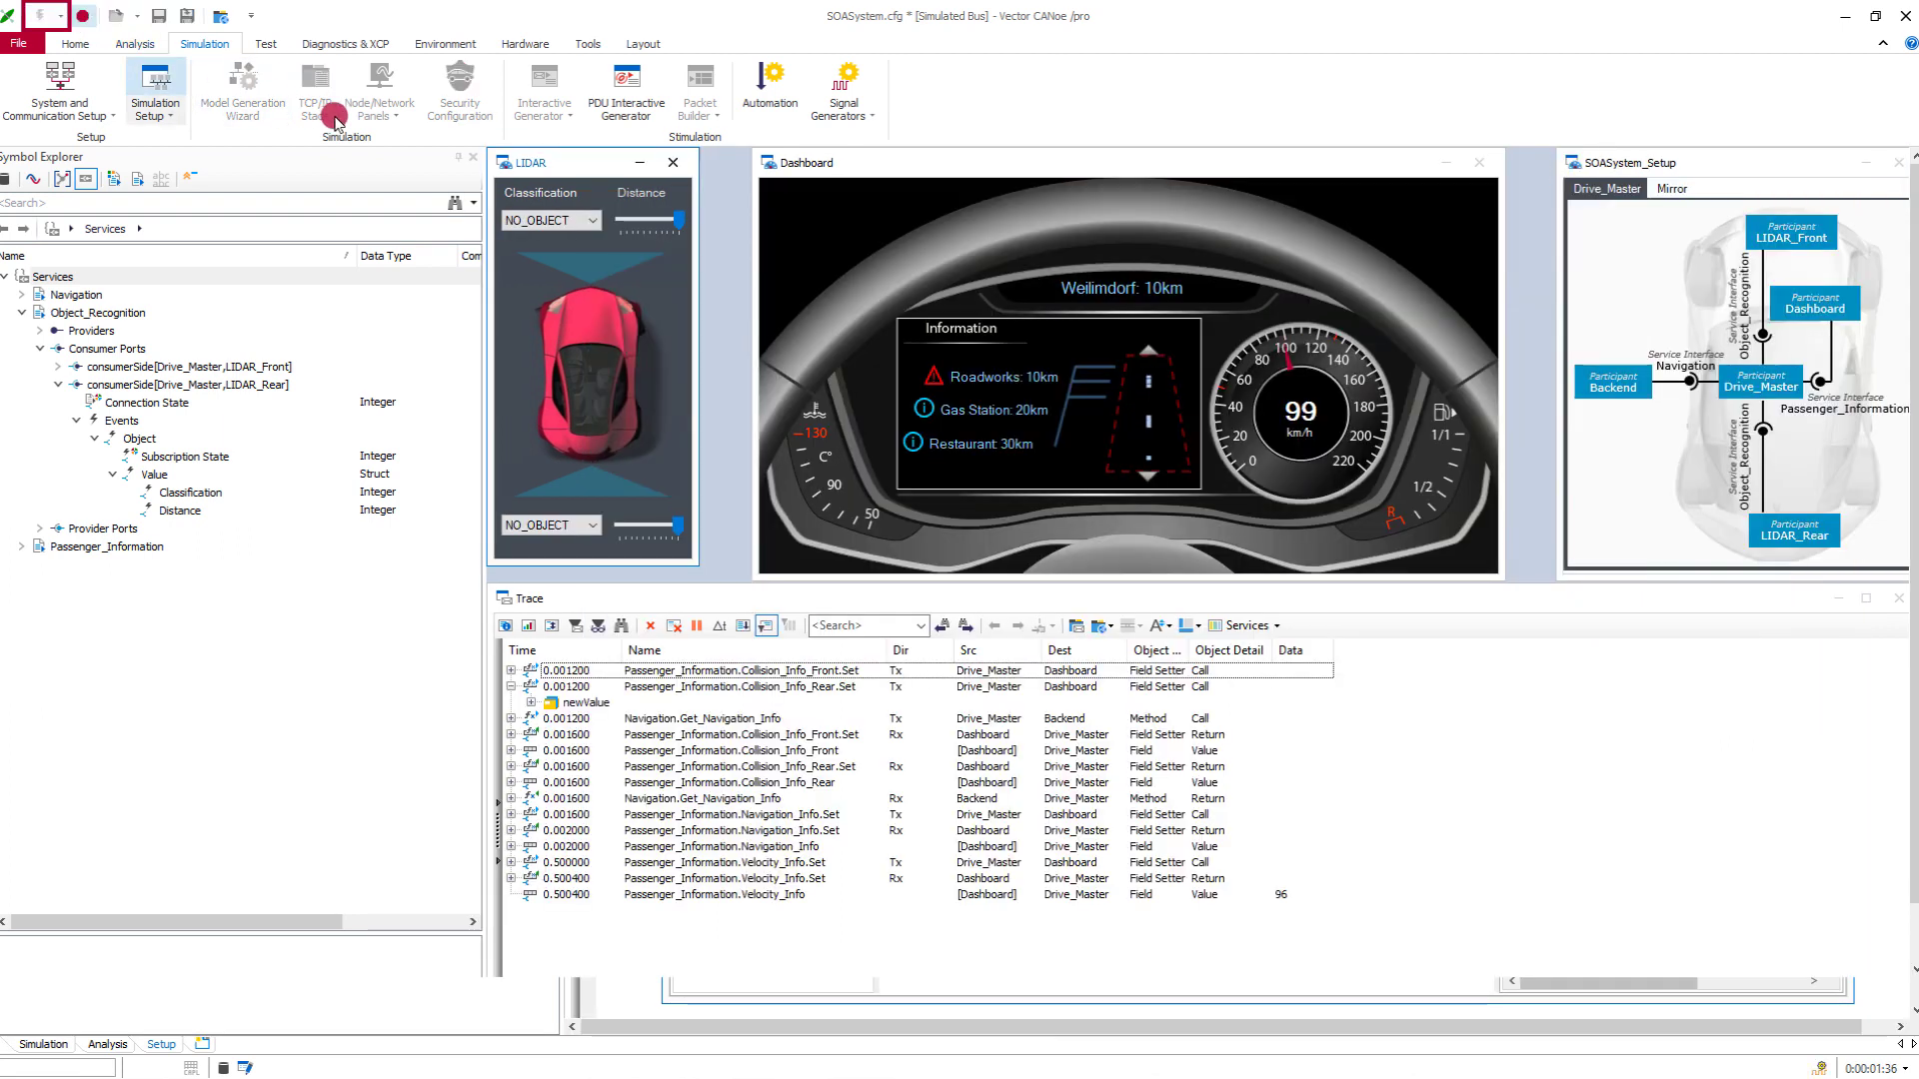
{"action": "left_click", "coordinate": [592, 219]}
{"action": "left_click", "coordinate": [599, 245]}
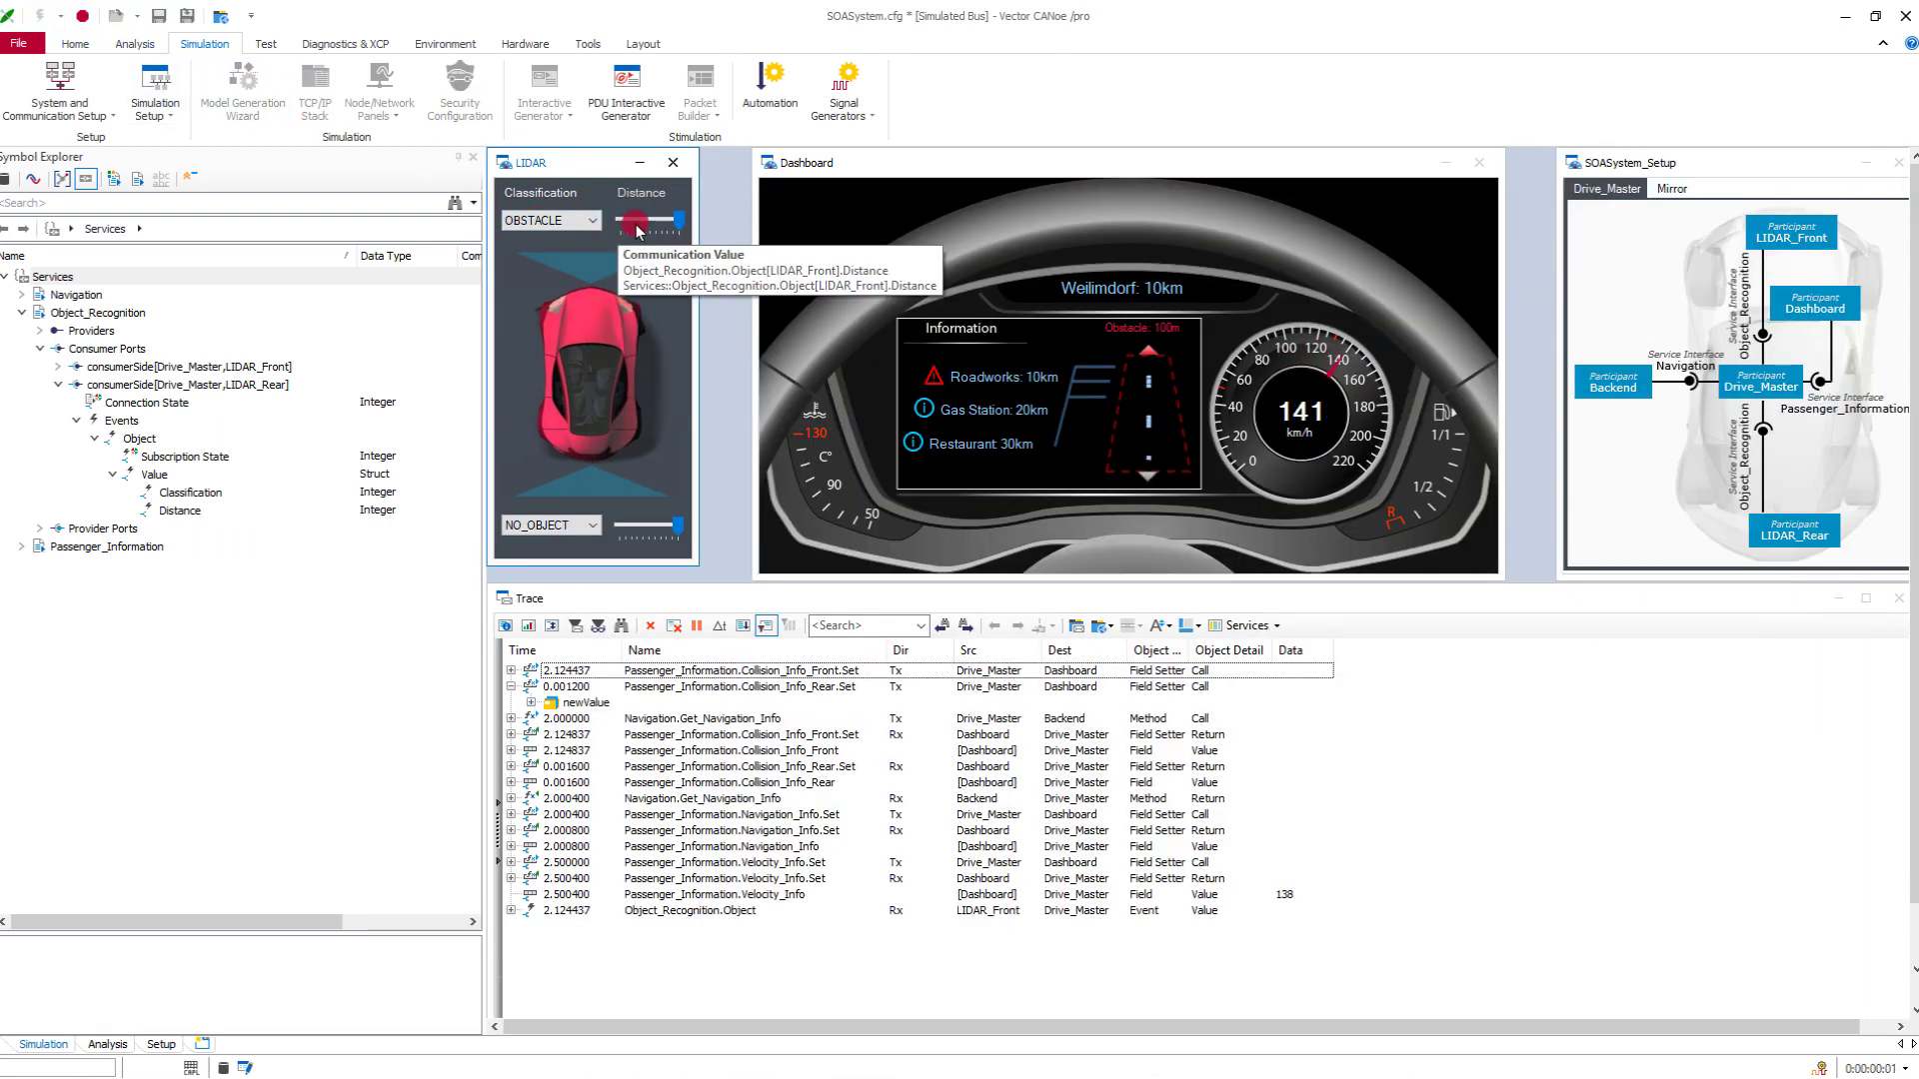
{"action": "left_click_drag", "start_coordinate": [679, 219], "coordinate": [656, 219]}
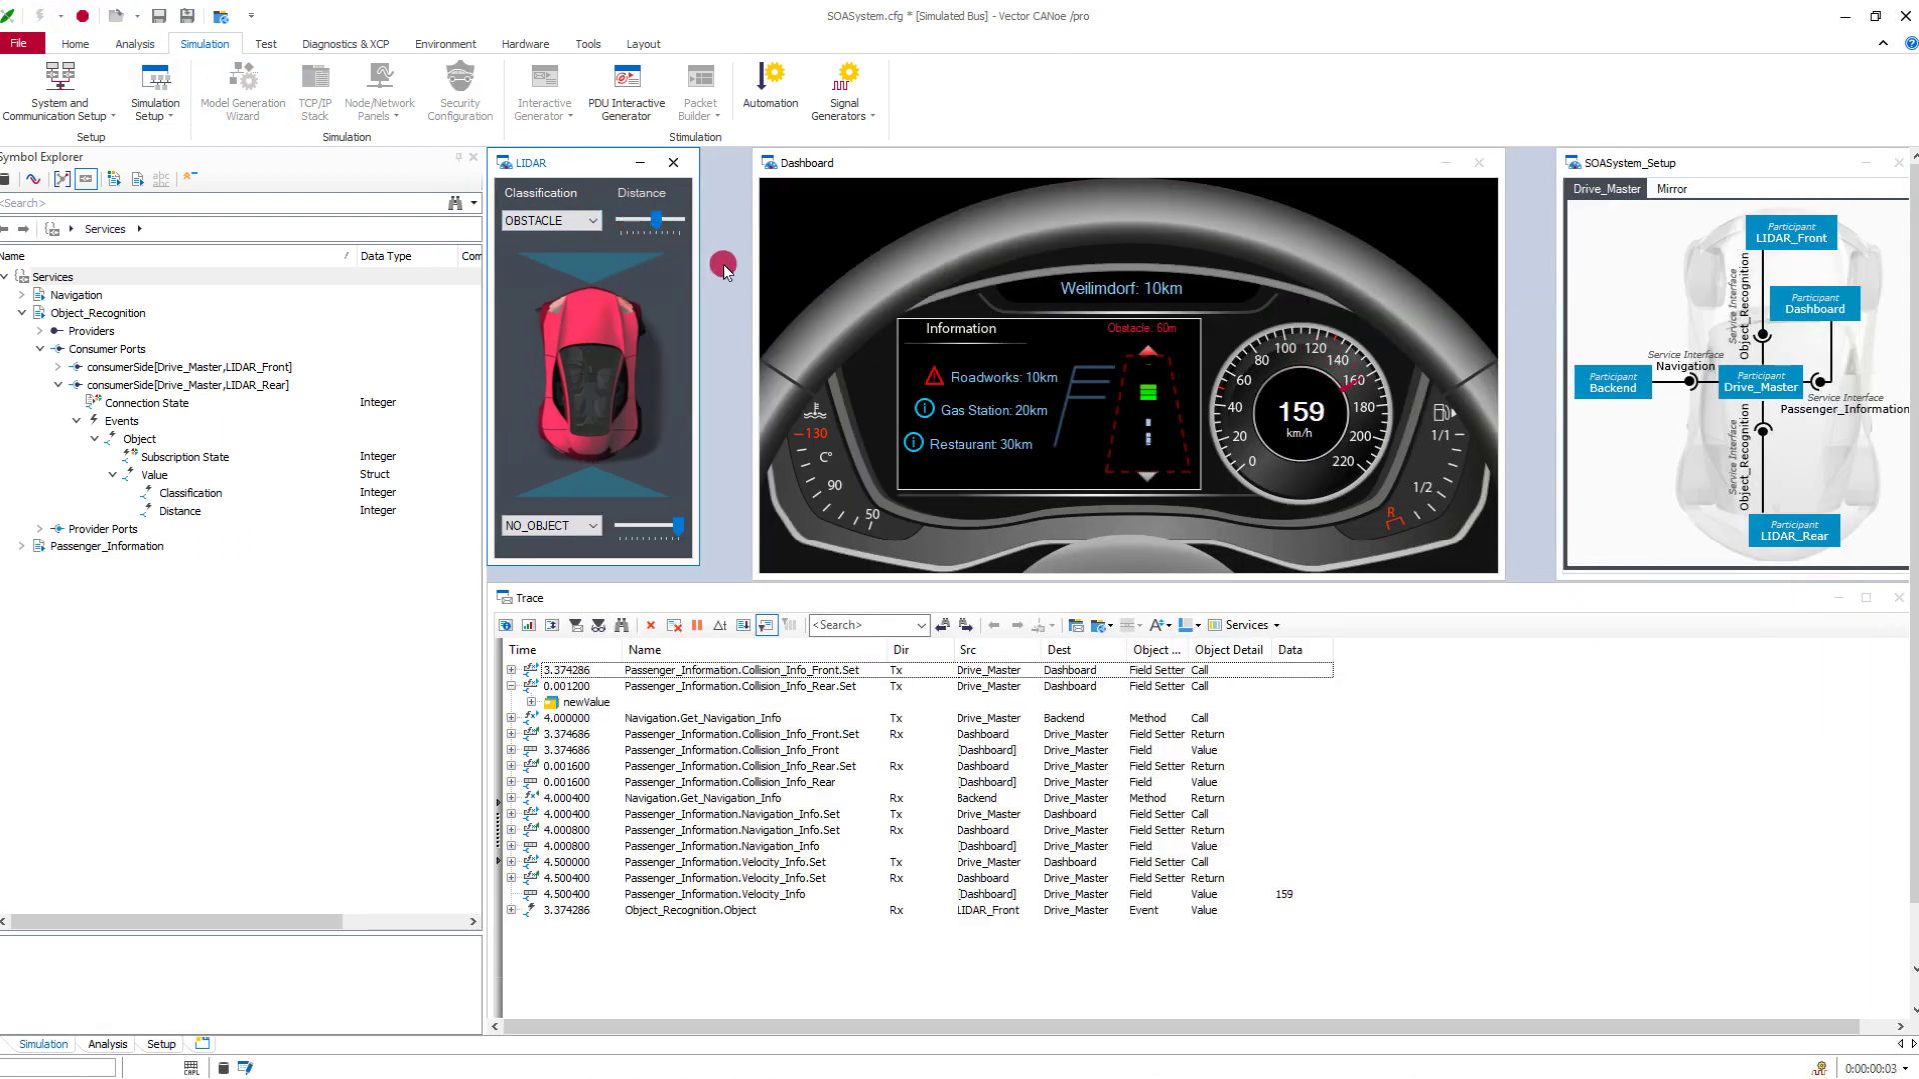